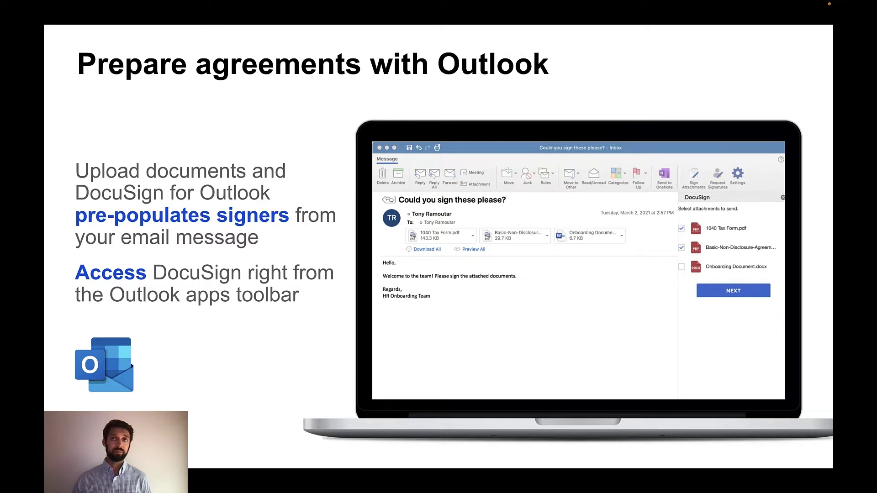
- Advance from the 'Prepare agreements with Outlook' slide to the next slide
key(Right)
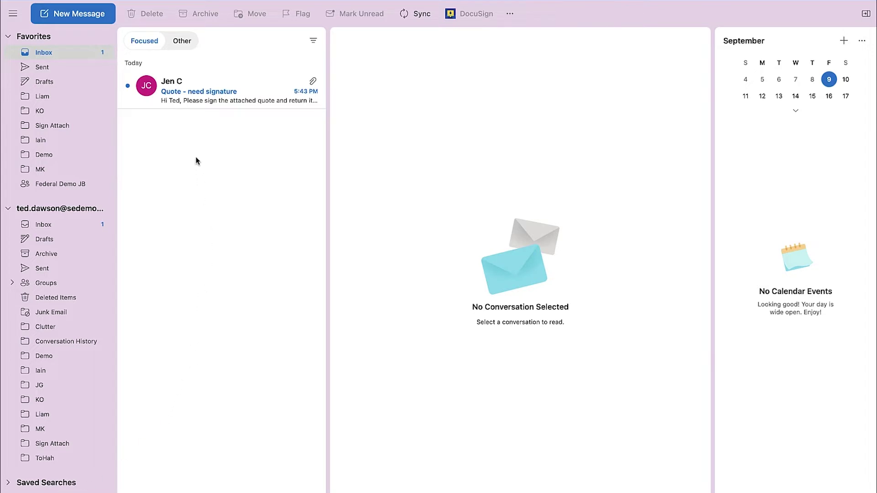
- Open the 'Quote - need signature' email and start DocuSign signing of its attached quote
click(187, 94)
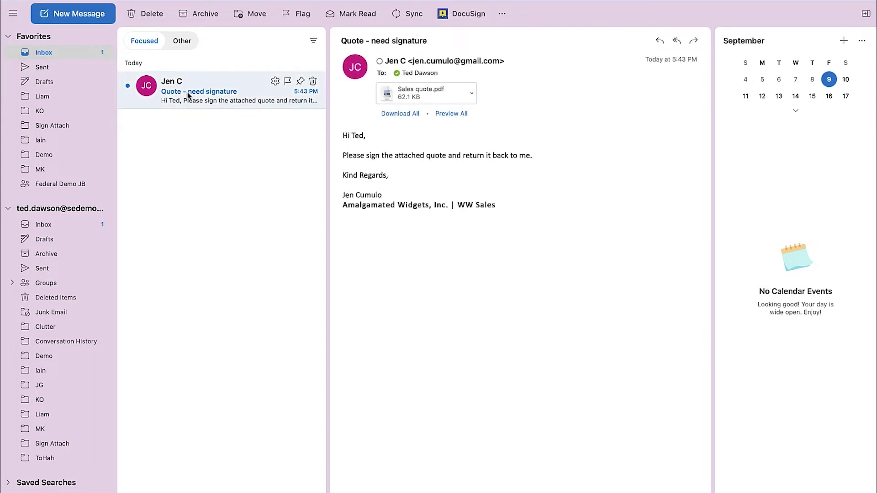
click(455, 14)
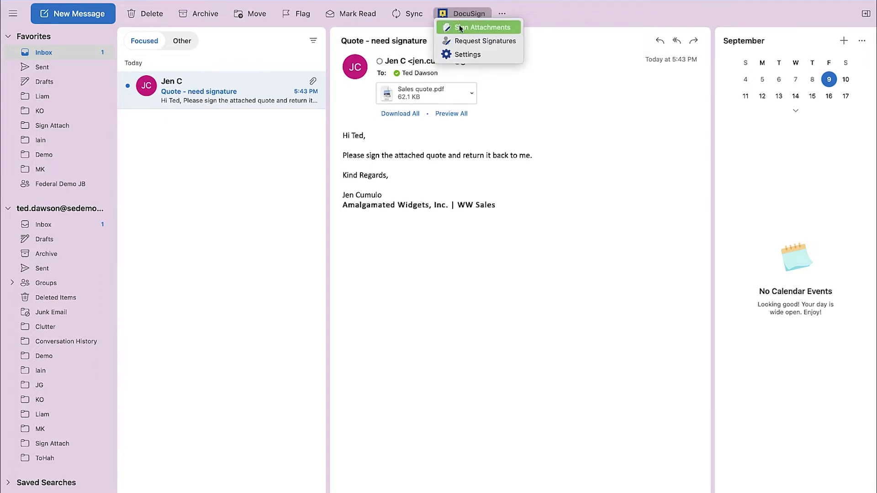
click(459, 26)
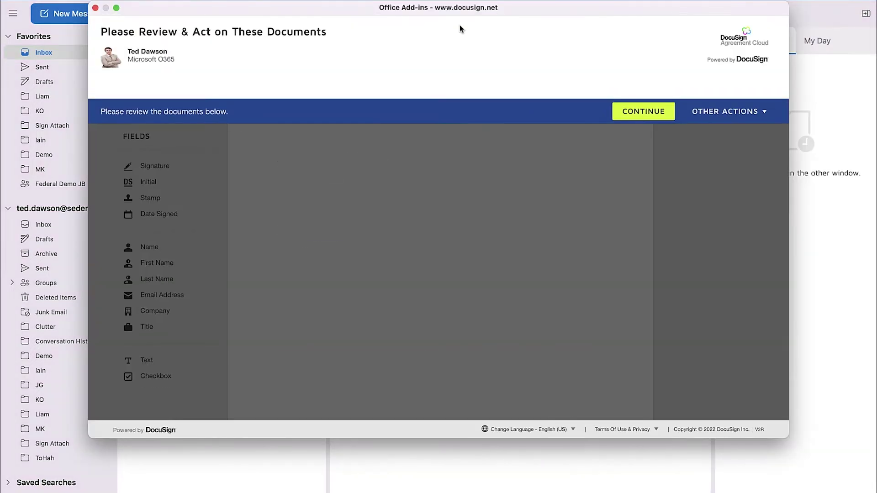
click(647, 111)
- Place Name, Title, Date Signed and Signature fields on the quote and finish signing
scroll(647, 110, down, 10)
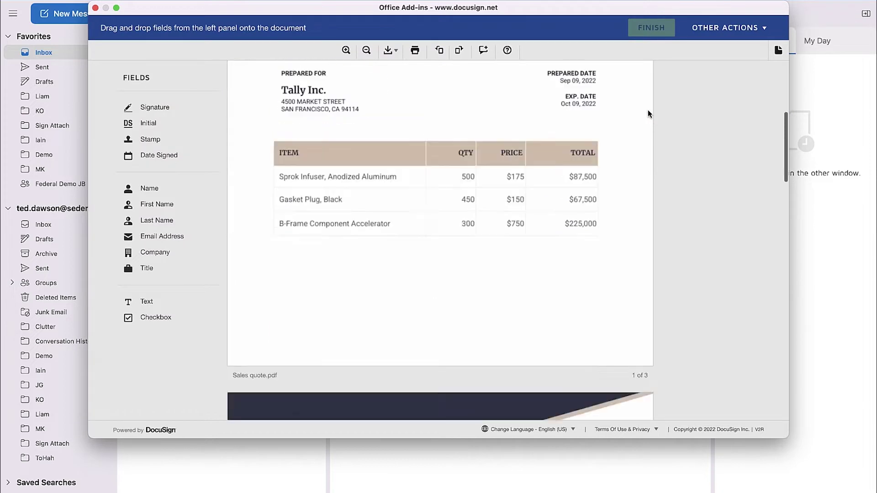
mouse_move(132, 188)
mouse_down()
mouse_move(267, 277)
mouse_move(284, 330)
mouse_up()
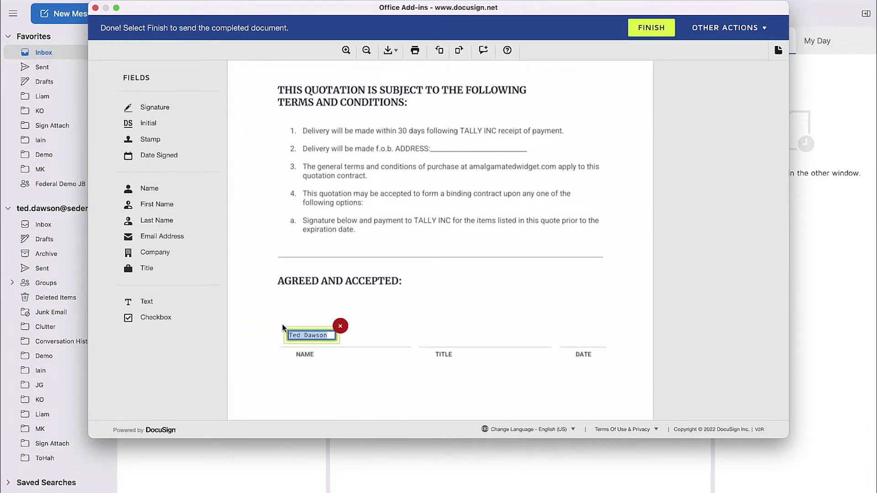
drag(133, 268, 421, 331)
mouse_move(155, 155)
mouse_down()
mouse_move(591, 287)
mouse_move(562, 329)
mouse_up()
mouse_move(137, 107)
mouse_down()
mouse_move(189, 149)
mouse_move(286, 371)
mouse_up()
click(649, 29)
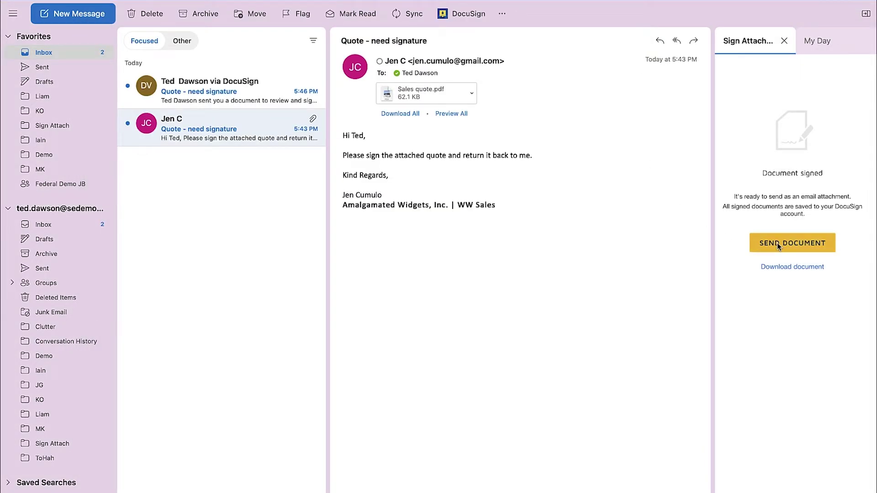
- Send a reply with the signed quote saying 'Please find a copy of the signed and completed quote attached.'
click(778, 246)
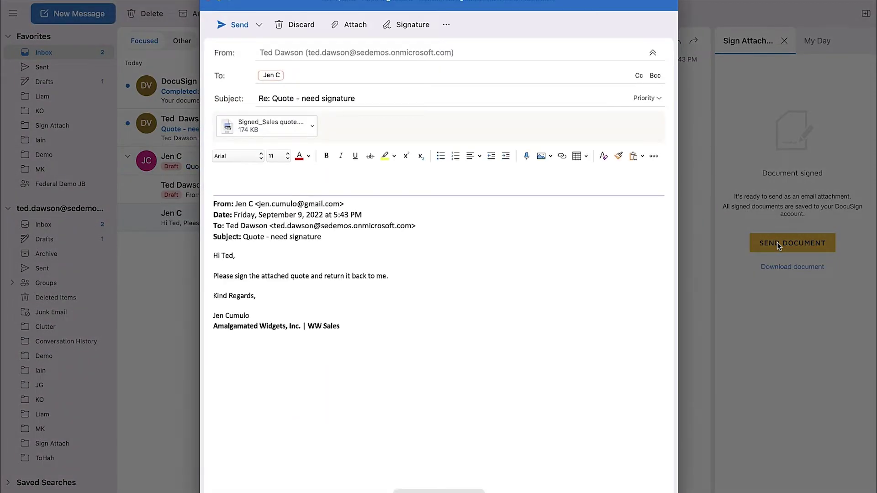
text(Hi Jen,)
key(Return)
text(Please find a copy of the signed and completed quote attached.)
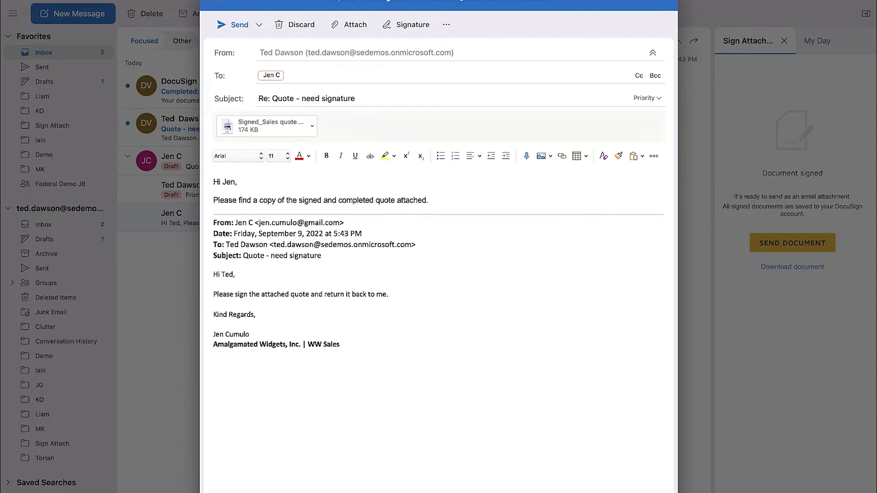
key(Return)
text(Regards,)
key(shift+Return)
text(Ted)
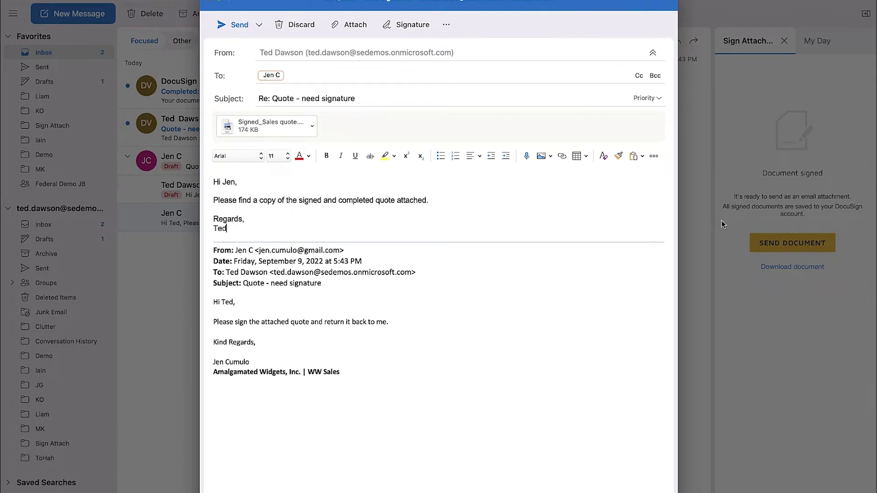
click(234, 25)
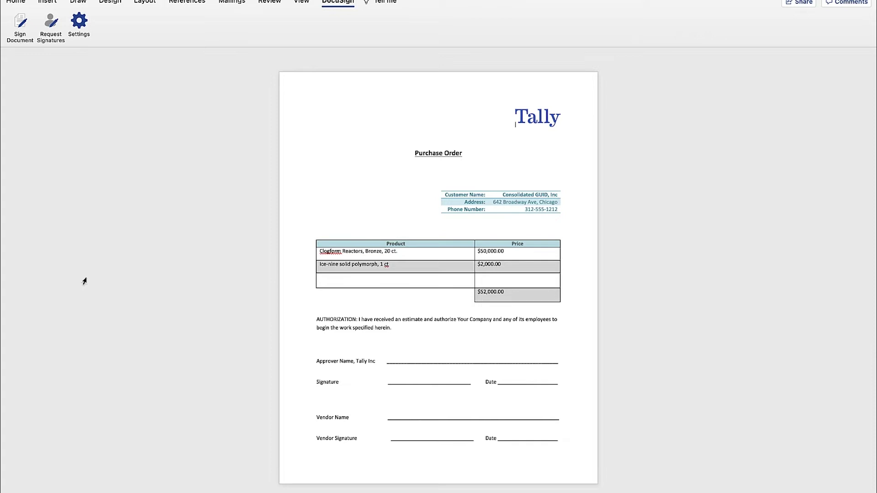
- Request signatures on the purchase order, adding the approver and vendor with their names and e-mails
click(59, 37)
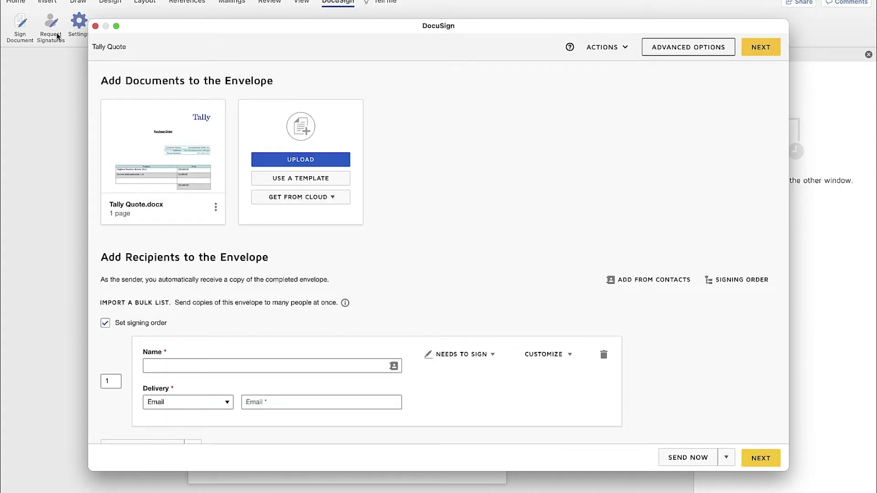
click(178, 366)
text(Maggie Manager)
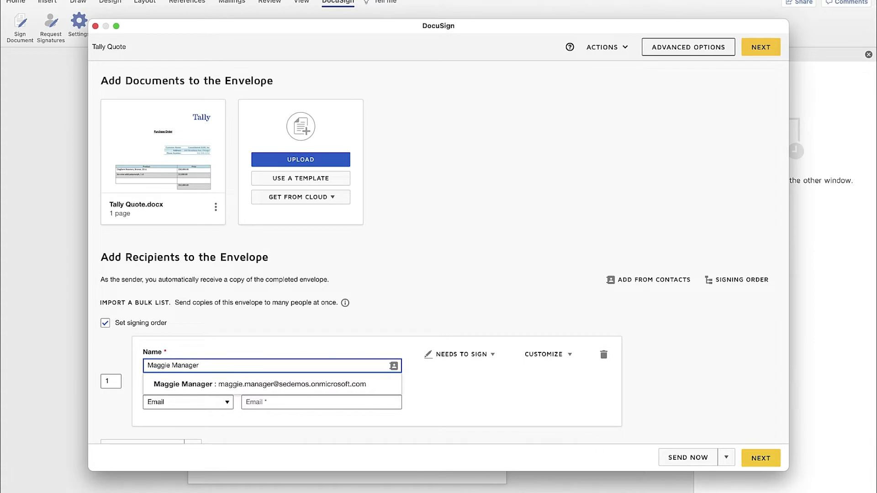
key(Tab)
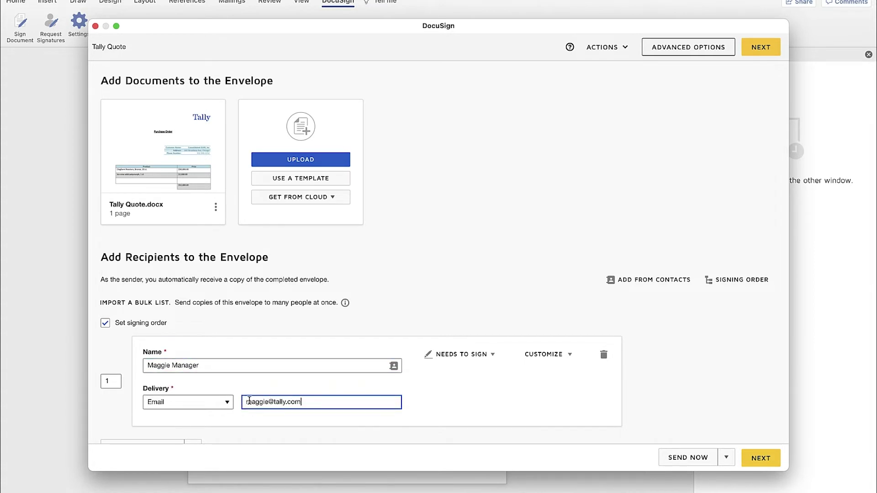
scroll(249, 400, down, 3)
click(142, 363)
text(Vi)
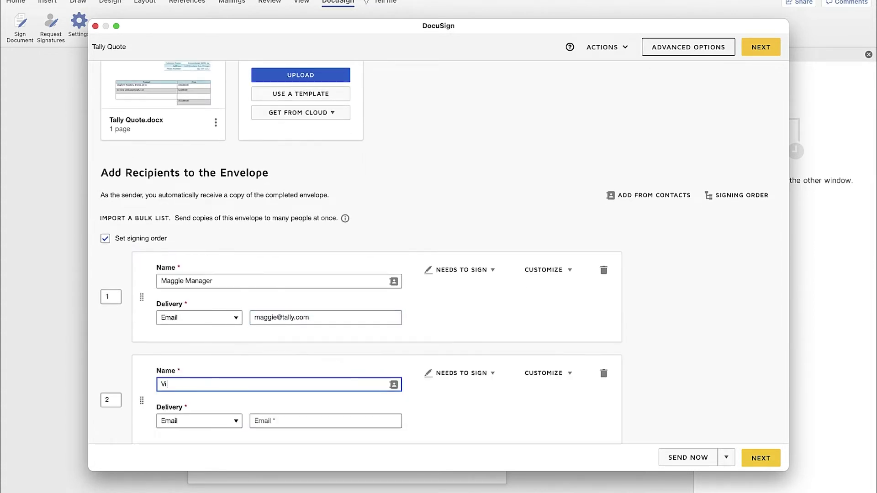
text(nny Vendor)
key(Tab)
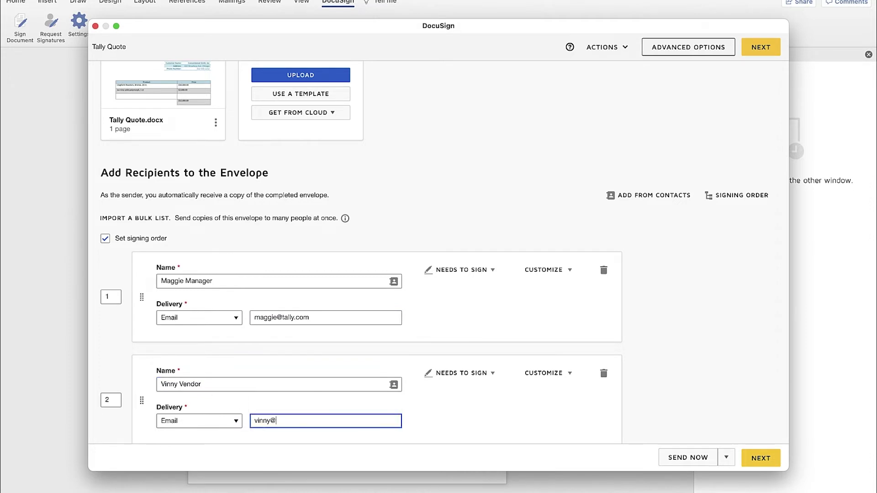
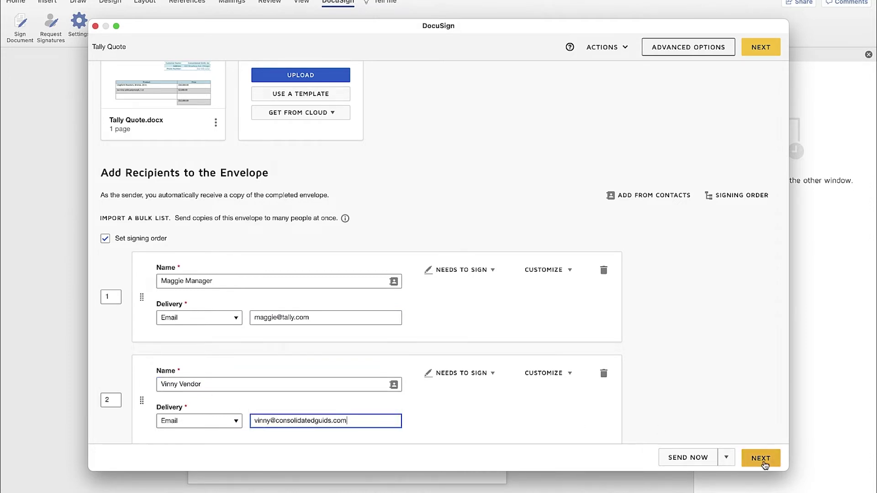
click(763, 462)
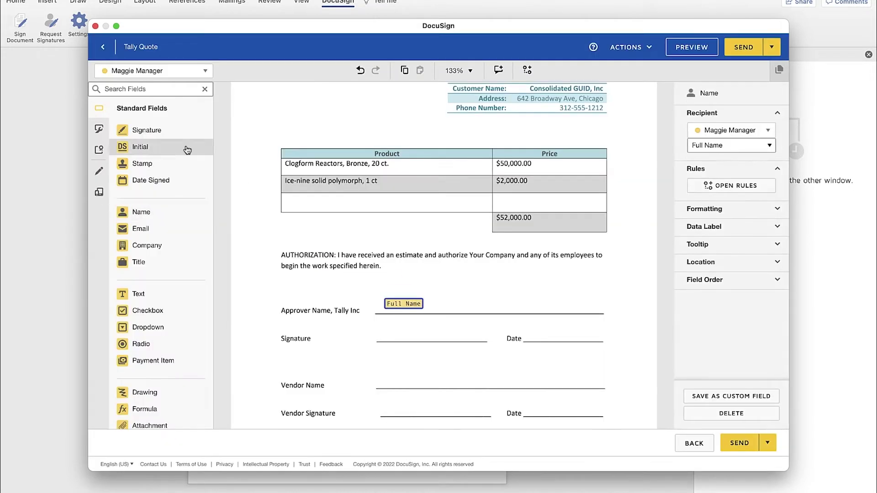
- Place the approver's signature and date fields and the vendor's name, signature and date fields, then send
drag(147, 130, 397, 327)
drag(168, 180, 549, 330)
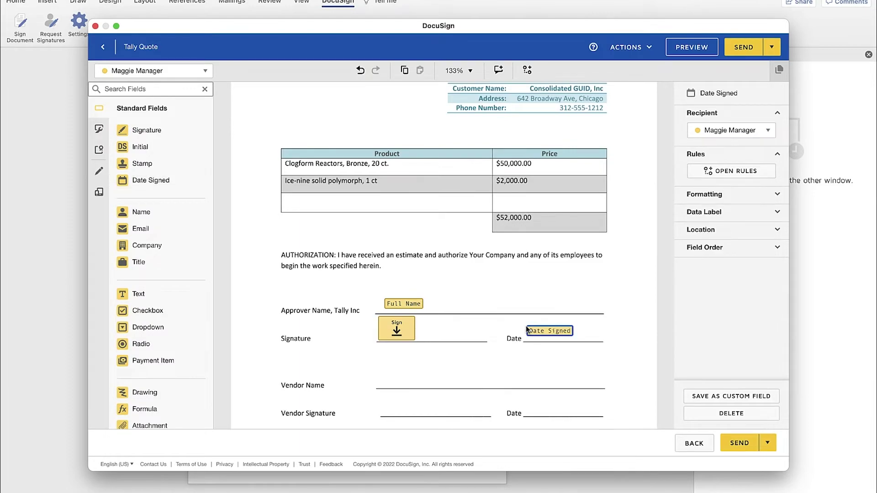
click(153, 71)
click(178, 108)
drag(141, 212, 401, 378)
drag(146, 130, 401, 402)
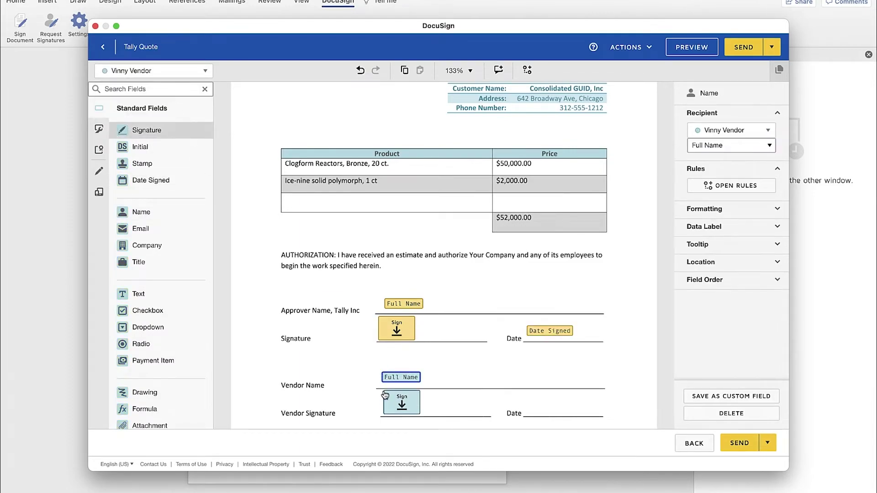
drag(151, 180, 532, 403)
click(739, 443)
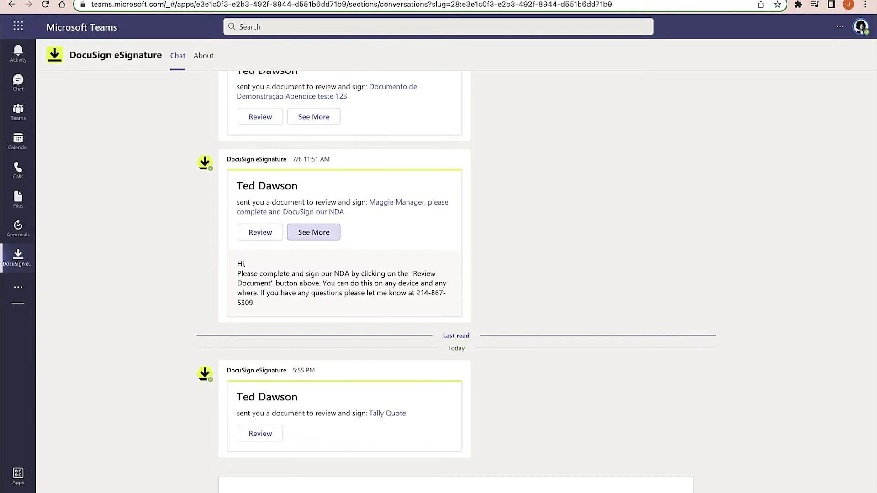
- Review the Tally Quote from the Teams card, sign at the Sign Here tag and finish
click(258, 435)
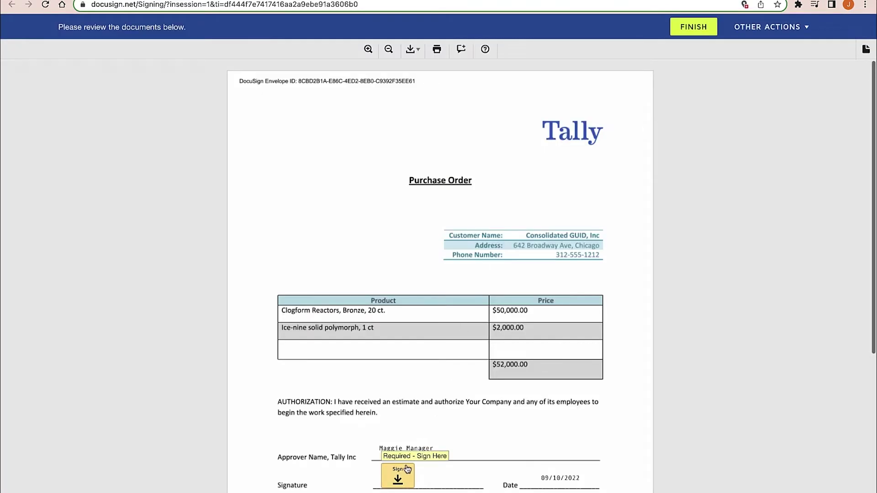
click(403, 477)
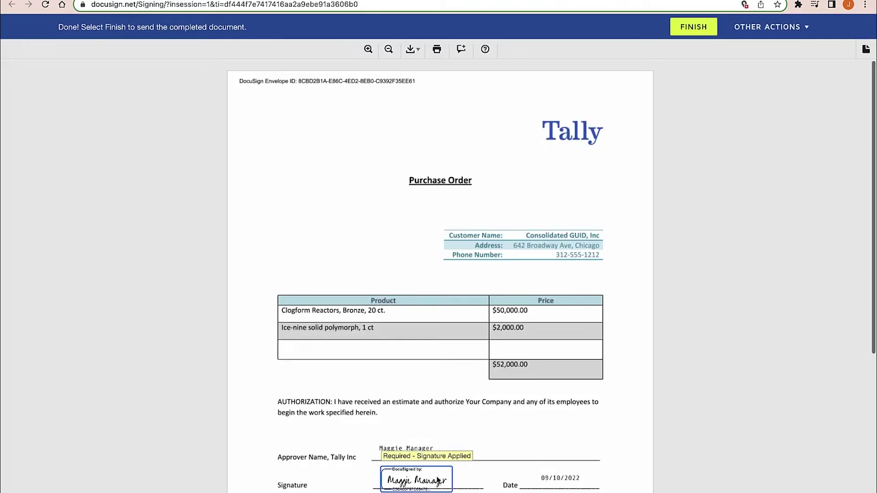
click(700, 28)
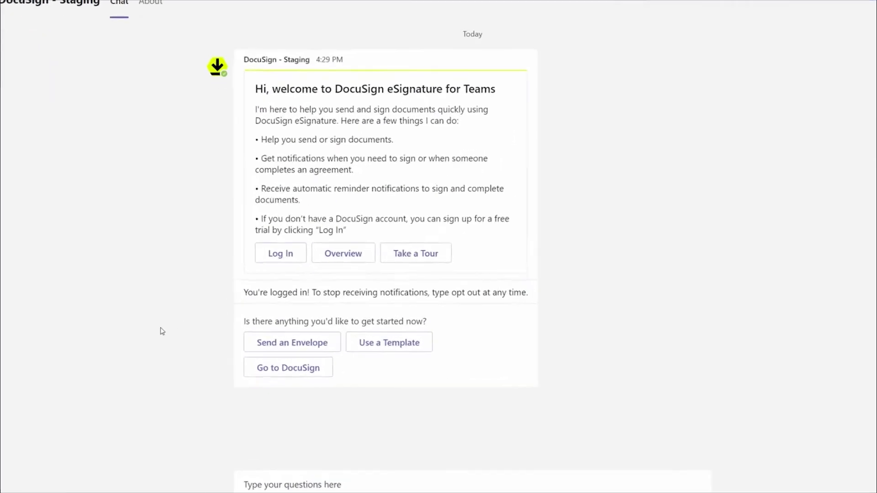
- Send the Tally New Hire Agreement template envelope to the employee, entering their name and e-mail
click(342, 336)
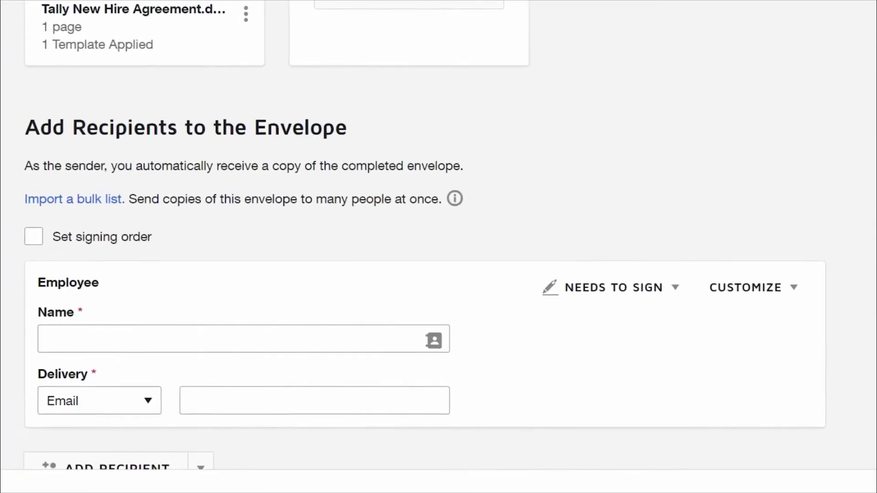
click(400, 336)
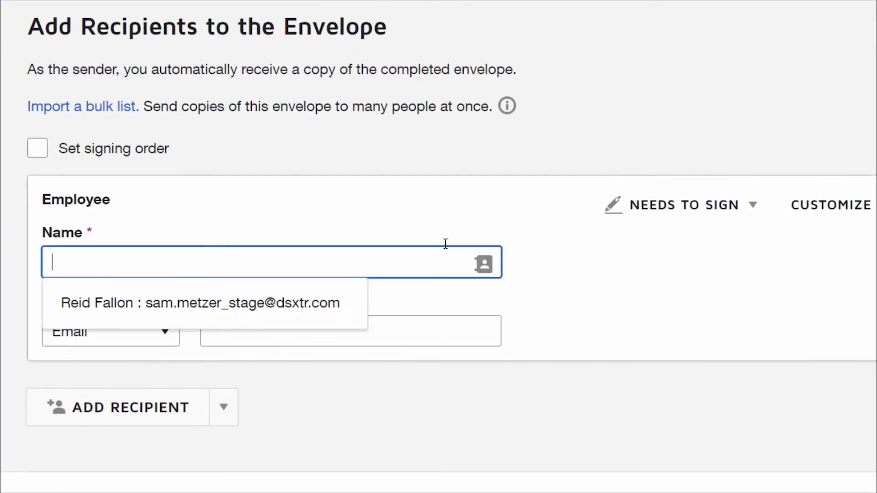
key(Tab)
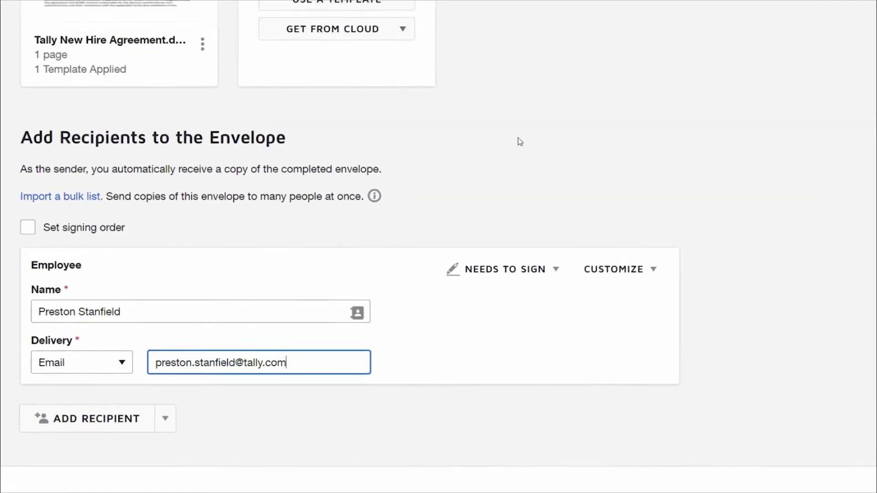
click(748, 485)
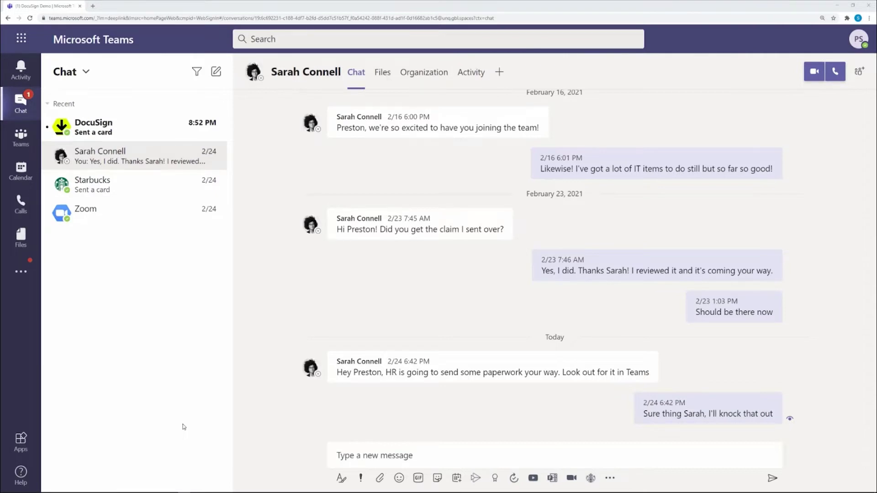
- Open the Tally NDA from the DocuSign chat and sign the receiving party signature field
click(163, 132)
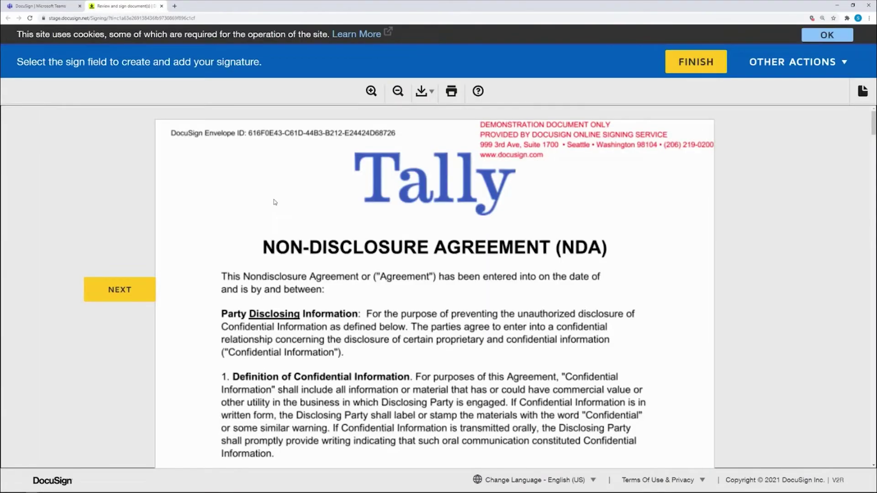
click(156, 286)
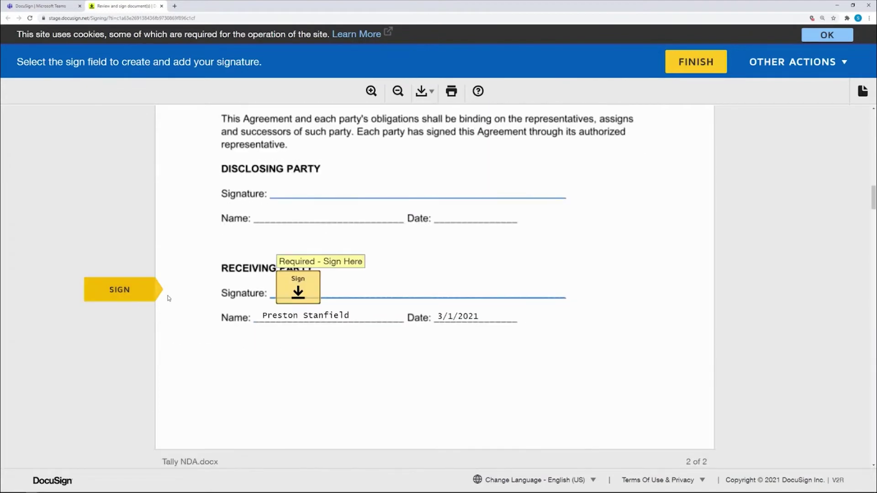
click(280, 300)
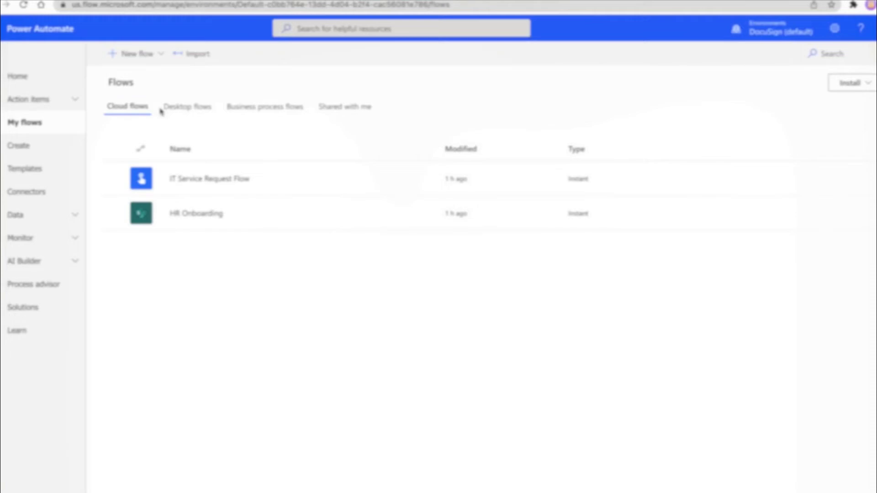
- Set up an instant cloud flow named 'Sign a SharePoint Document' with the 'For a selected file' trigger
click(135, 55)
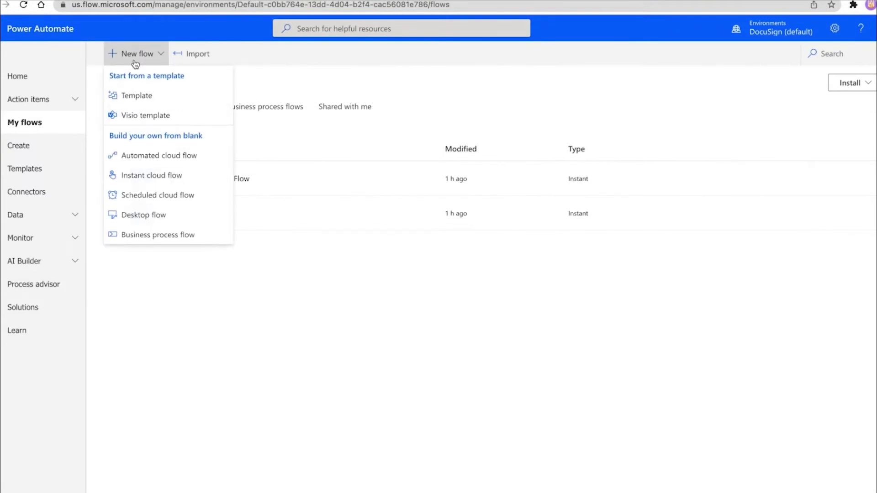
click(139, 177)
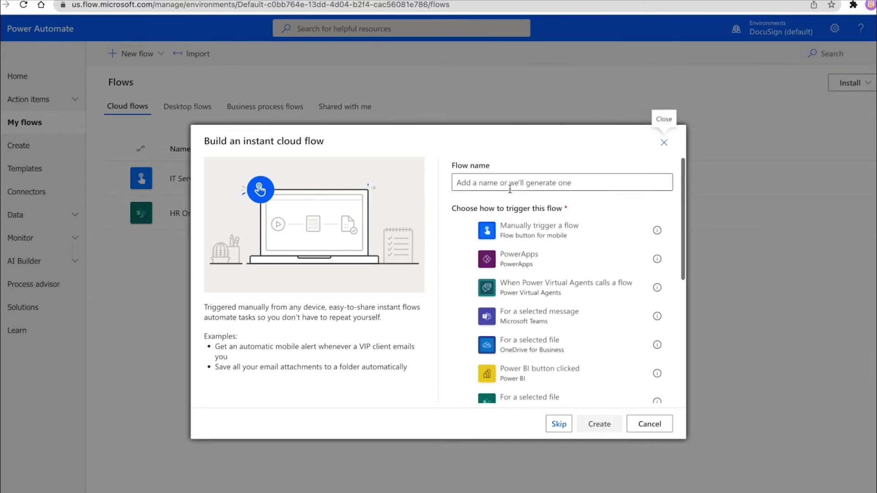
text(Sign a SharePoint Document)
scroll(562, 320, down, 2)
click(534, 364)
- Create the flow, set the trigger's site address to Tally and add a DocuSign Create envelope action
click(599, 424)
click(635, 111)
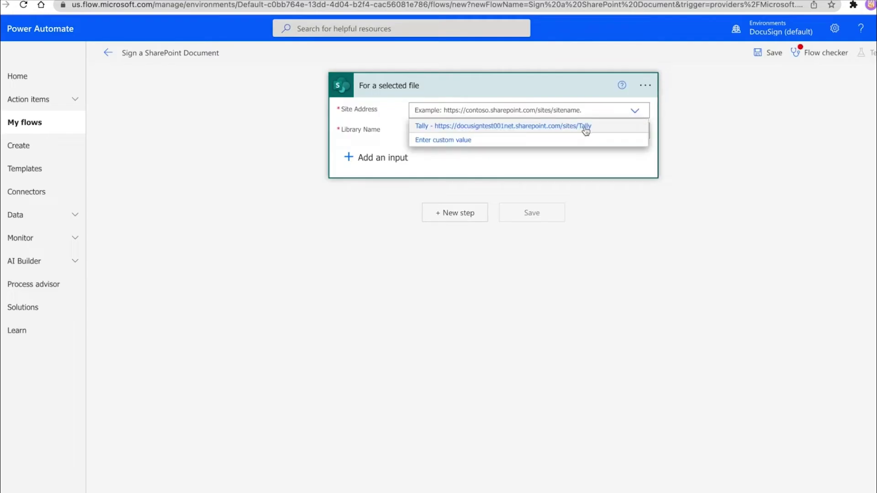
click(582, 129)
click(466, 218)
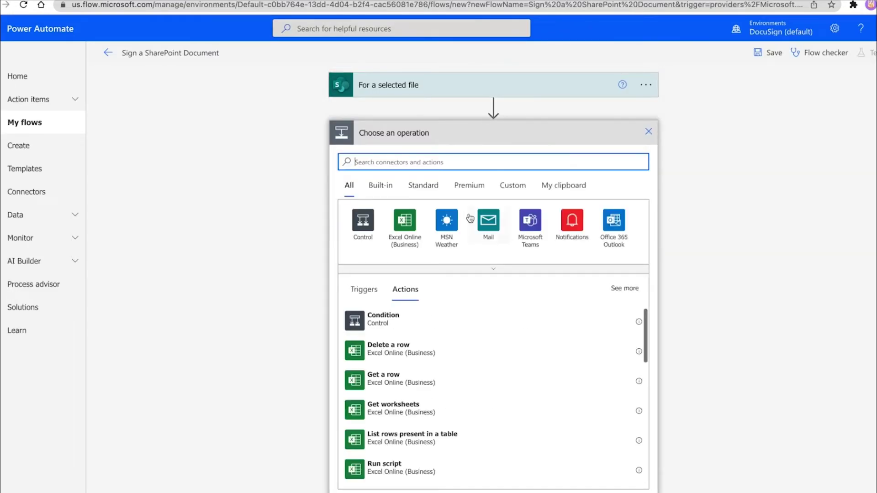
click(473, 162)
text(Docu)
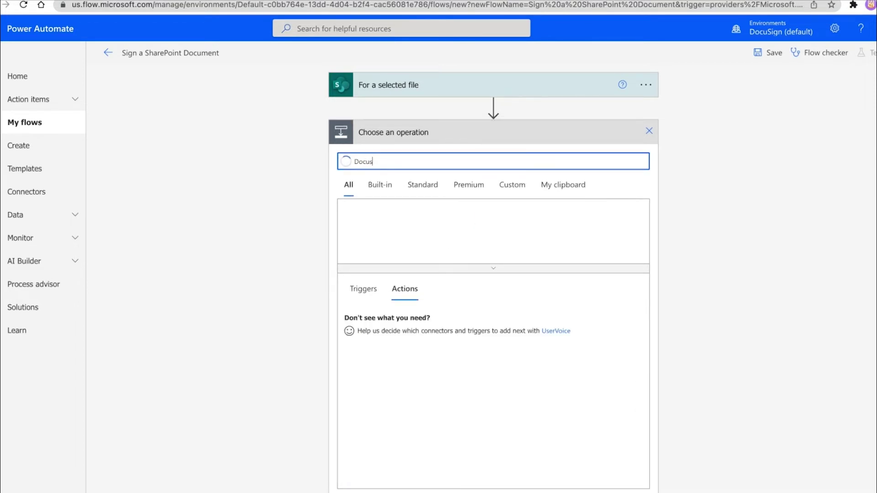
text(Sign)
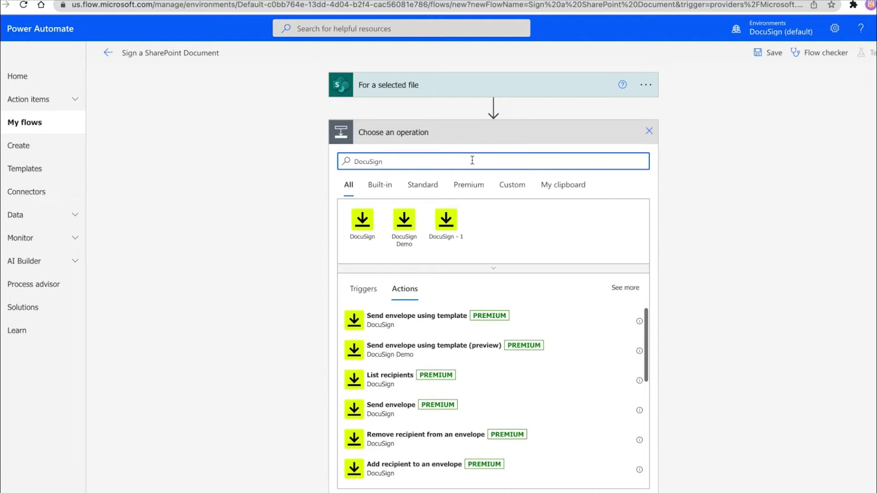
click(447, 227)
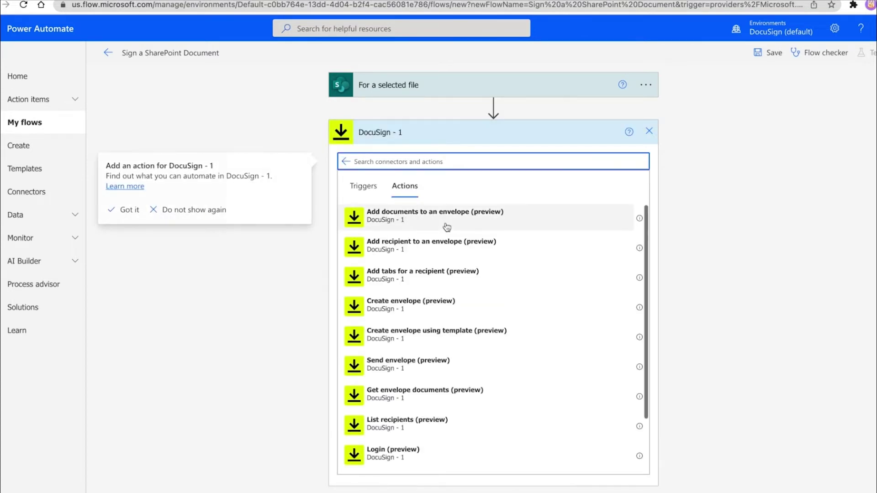
click(442, 305)
- Choose the DocuSign account, subject 'Please Sign this Document' and a 'Please sign the following document.' body
click(634, 157)
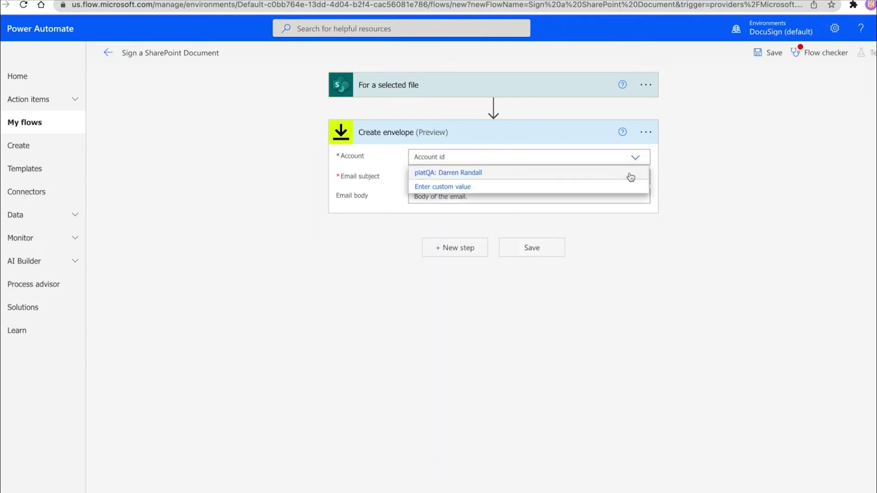
click(631, 173)
key(Tab)
text(Please Sign this Document)
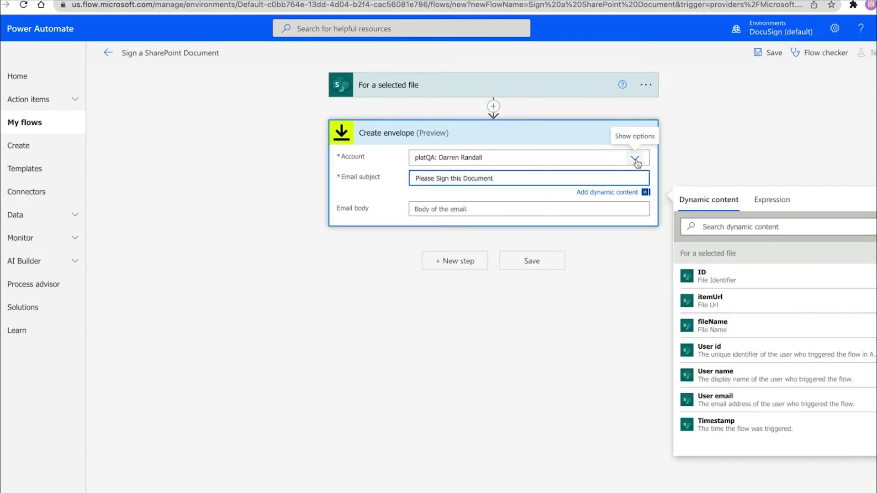
key(Tab)
text(Hello,)
key(Return)
key(Return)
text(Please sign the following document.)
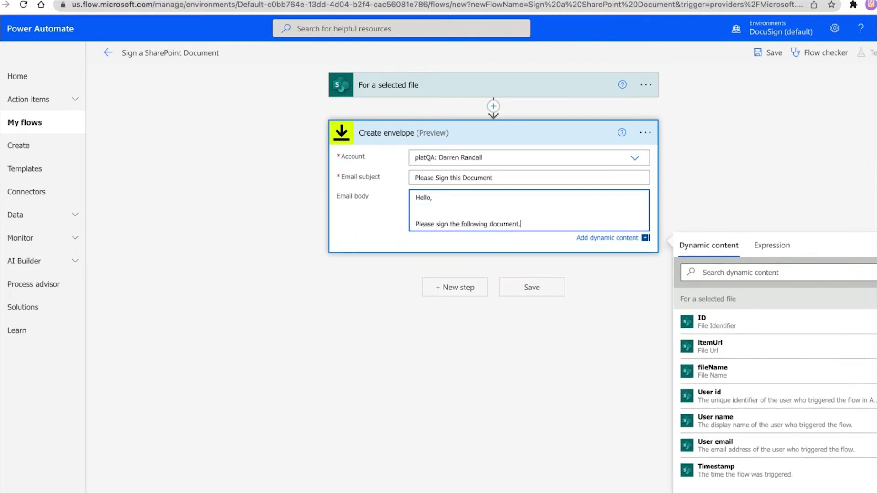
key(Return)
key(Return)
text(Regards,)
key(Return)
- Sign off the email body with 'Tabc Inc' and add a Get file content using path step on the Tally site
text(Tabc Inc)
click(475, 311)
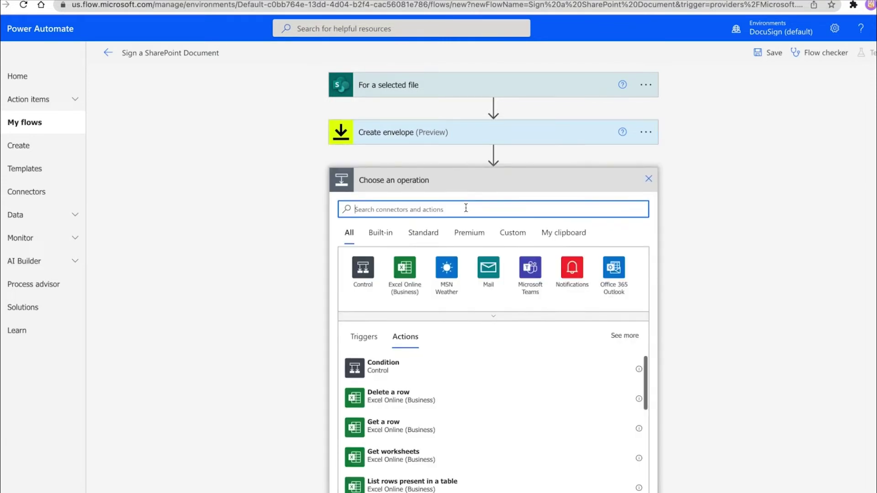
text(sharepoint)
scroll(502, 411, down, 3)
click(502, 388)
click(607, 204)
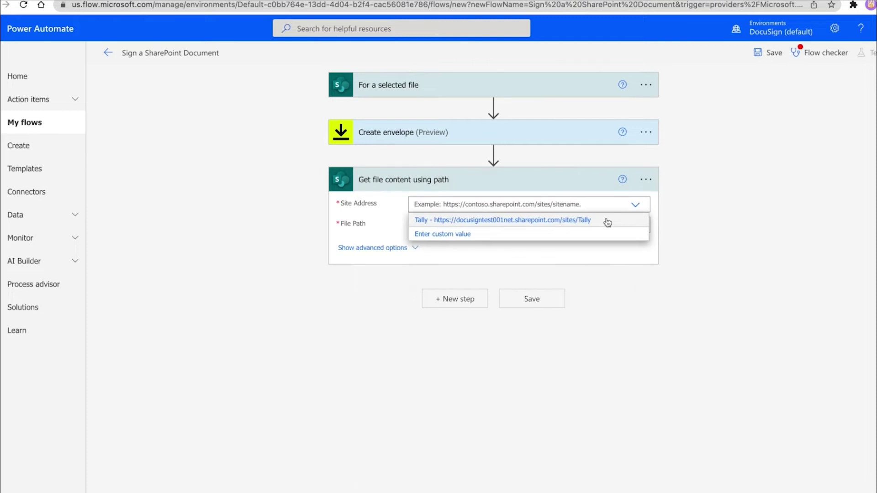
click(607, 220)
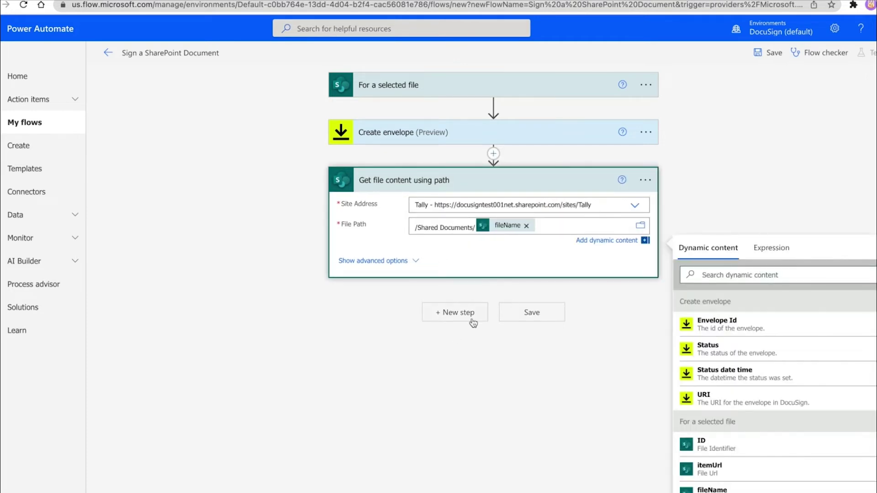
- Add DocuSign steps to attach the document, add the recipient and place Signature tabs at anchor '\s1\'
click(471, 319)
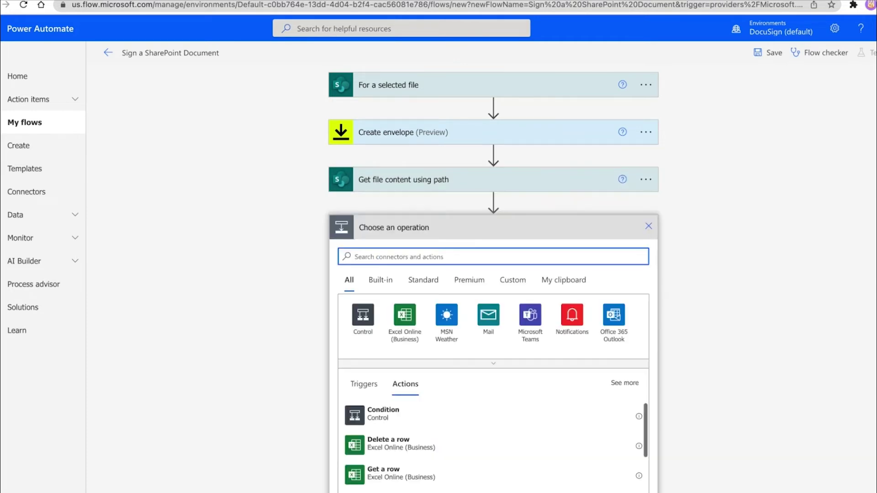
click(447, 317)
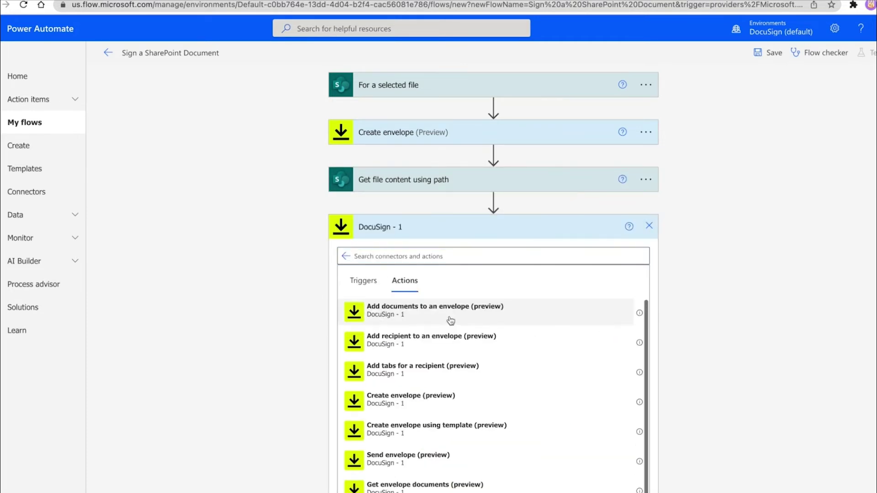
click(450, 315)
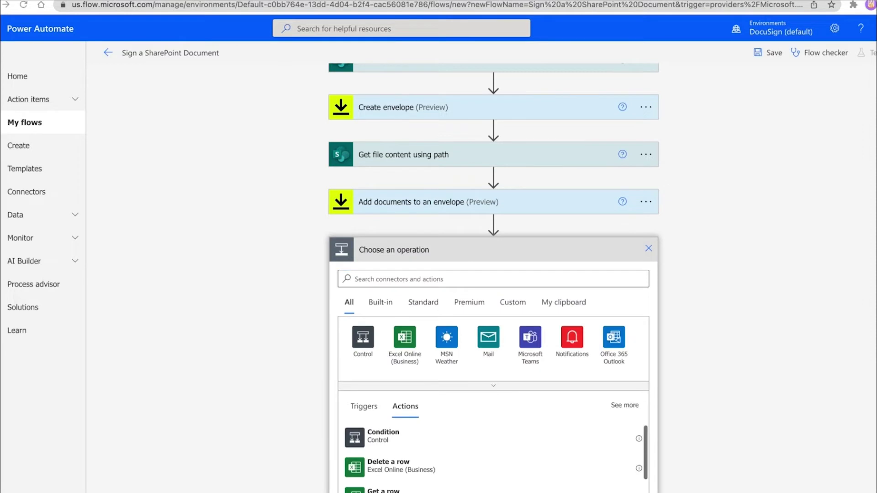
text(docu)
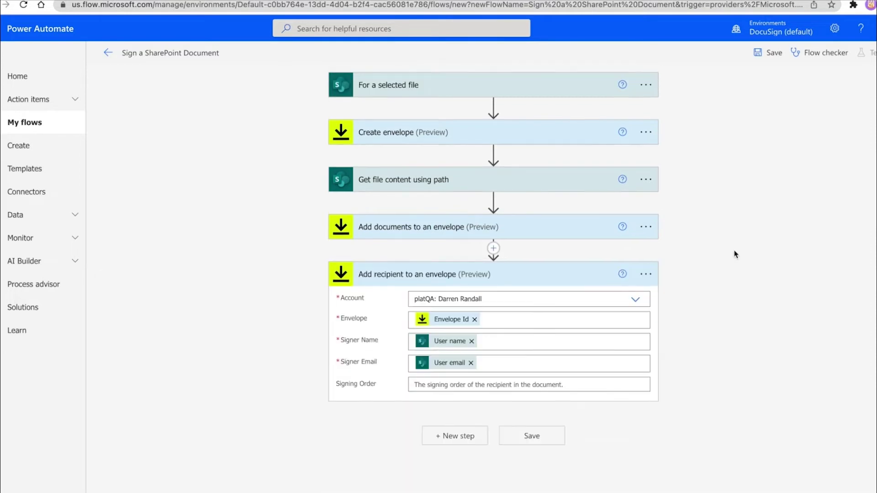
click(466, 437)
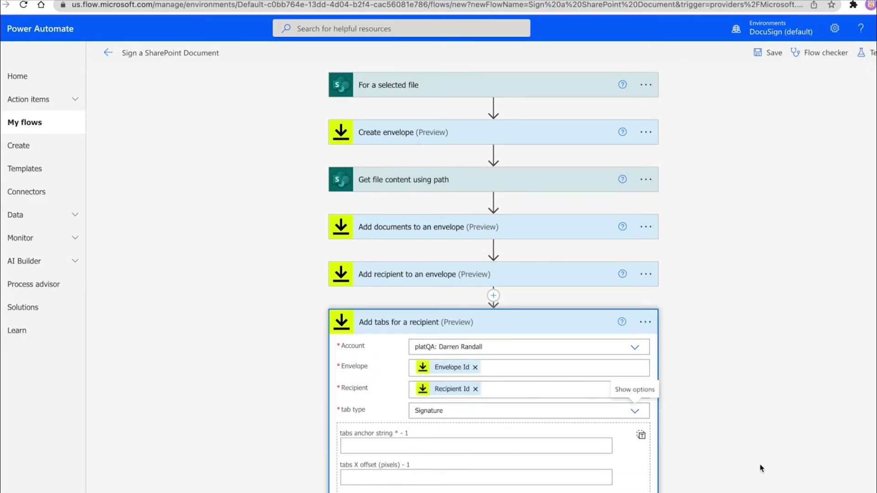
scroll(762, 468, down, 1)
click(361, 391)
text(\s1\)
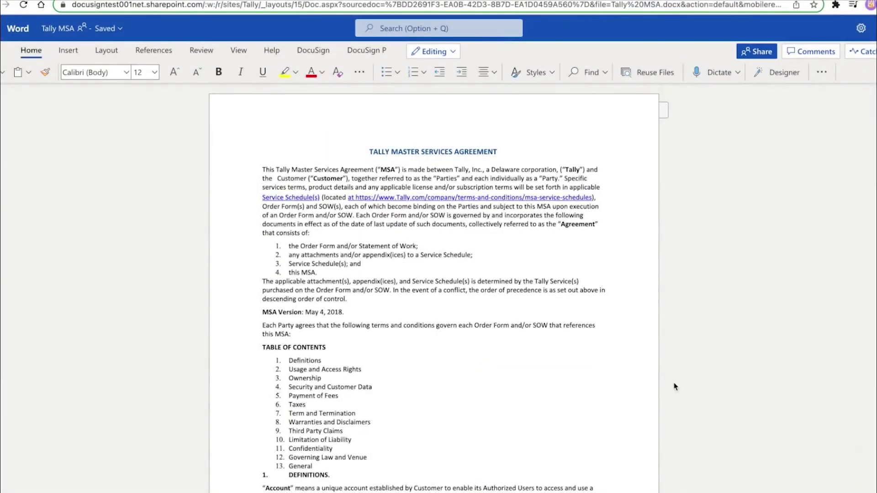
- Select the Tally MSA signature block to reveal its hidden signature, name, title and date anchor tags, then deselect it
scroll(676, 388, down, 15)
scroll(674, 387, down, 20)
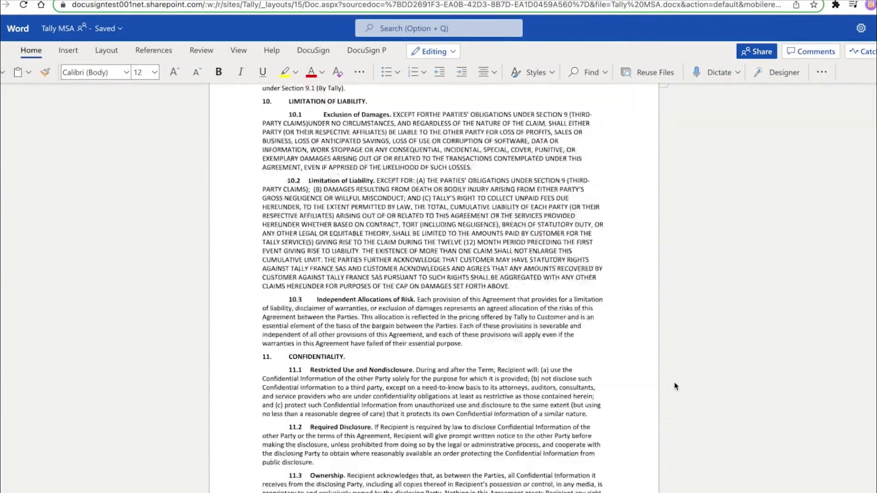
mouse_move(420, 297)
mouse_down()
mouse_move(294, 216)
mouse_move(247, 151)
mouse_up()
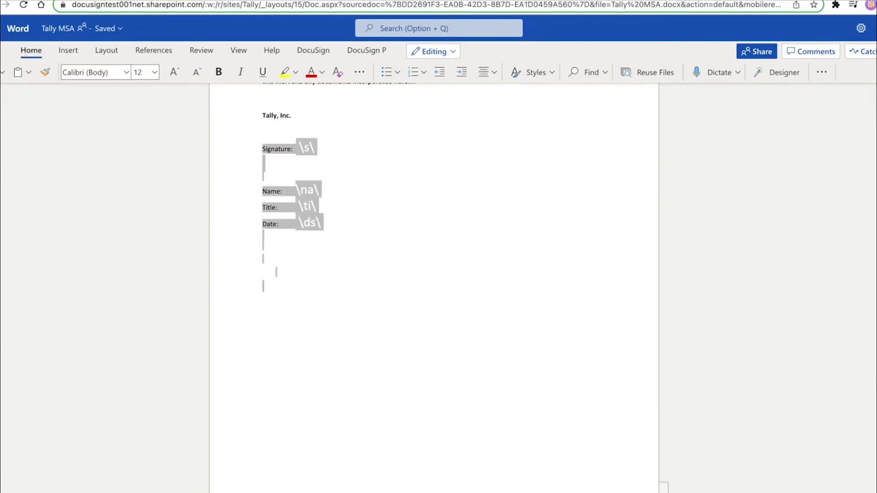
click(608, 417)
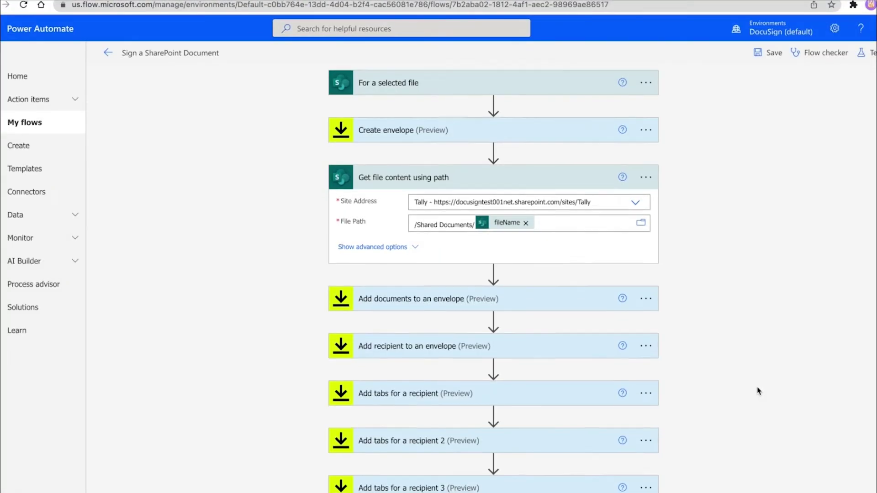
- Expand 'Add tabs for a recipient 3' and confirm it fills the \ti\ anchor with Tally Employee
scroll(758, 390, down, 3)
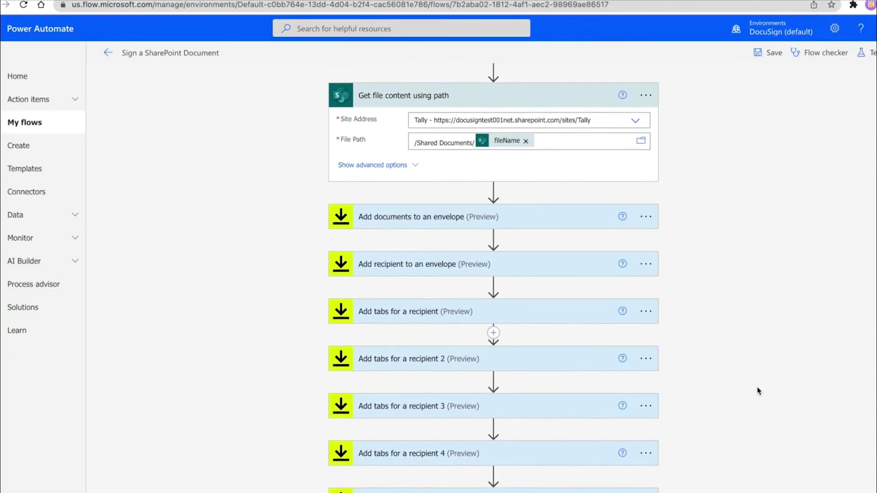
click(402, 411)
scroll(403, 415, down, 3)
scroll(630, 443, down, 3)
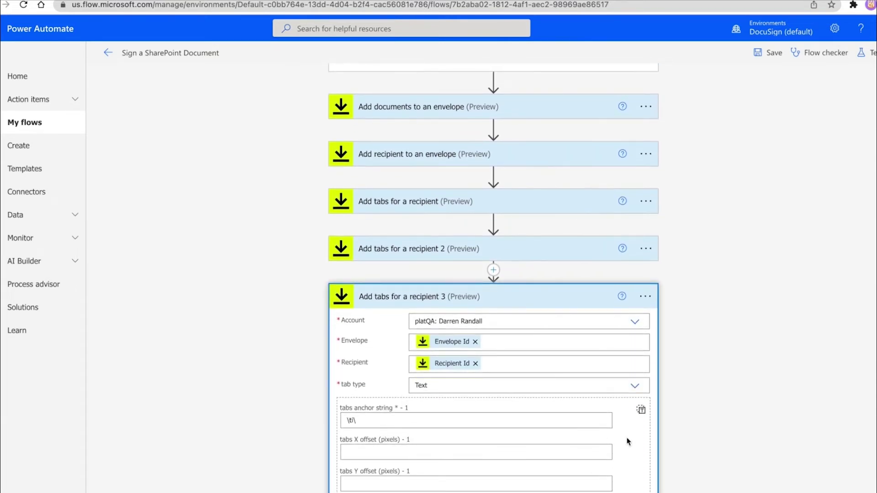
scroll(626, 467, down, 3)
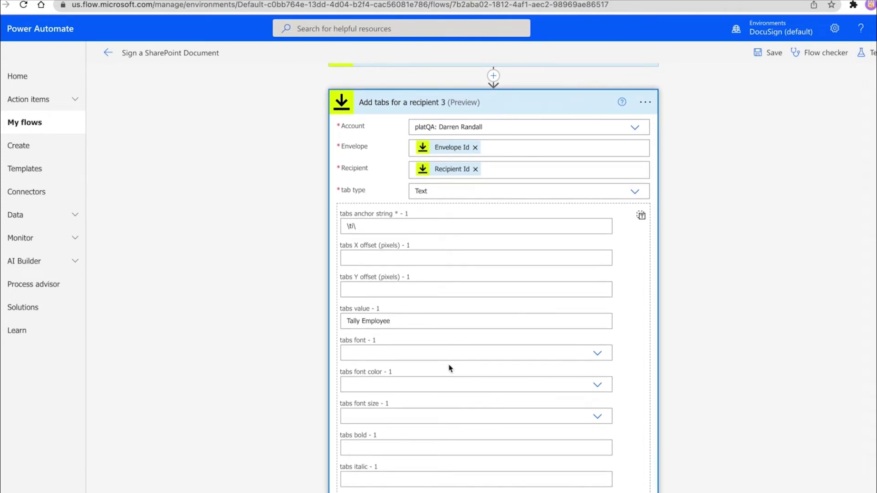
drag(411, 321, 342, 320)
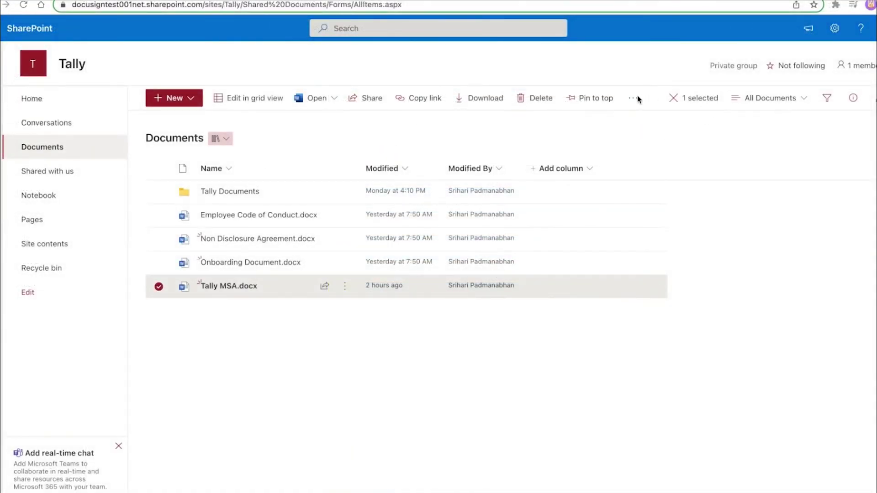
- Run the Sign a SharePoint Document flow on Tally MSA.docx from its Automate menu
click(632, 100)
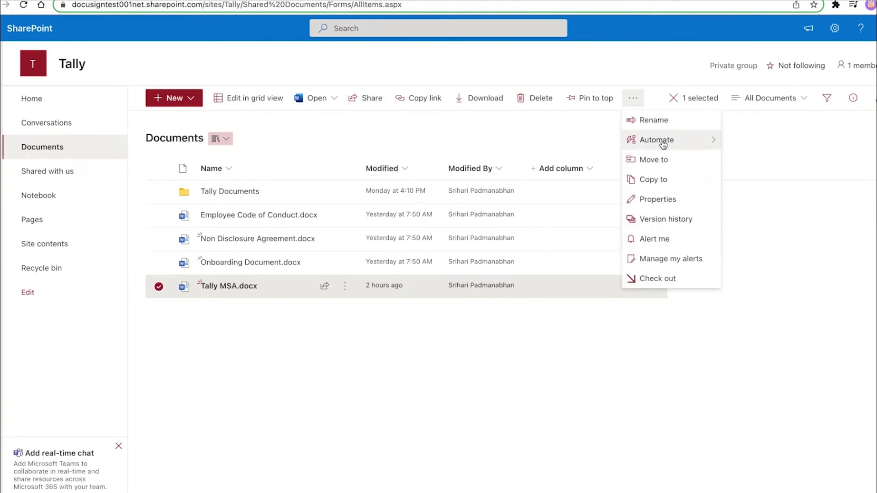
mouse_move(724, 148)
click(786, 162)
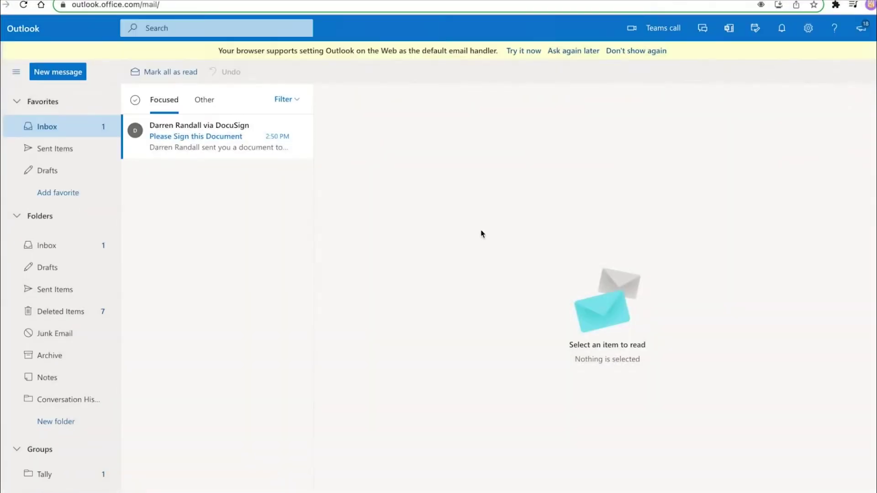
- Open the DocuSign request email in Outlook and review the document for signing
click(162, 136)
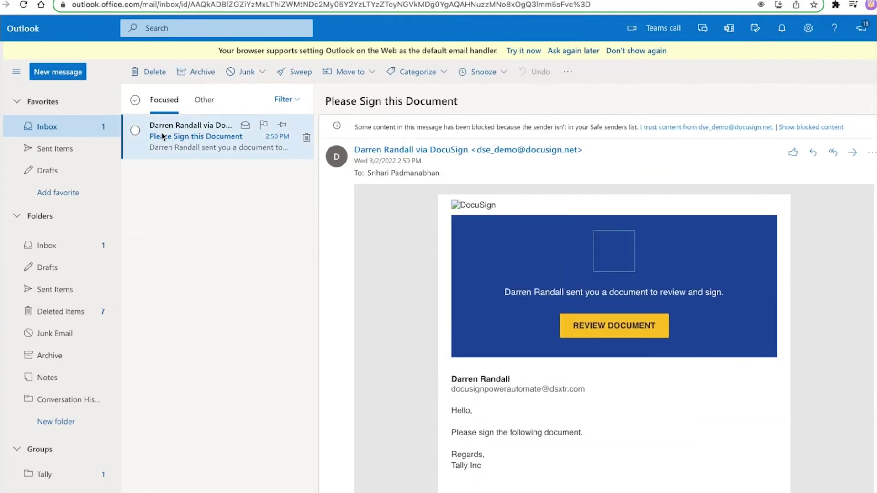
click(615, 334)
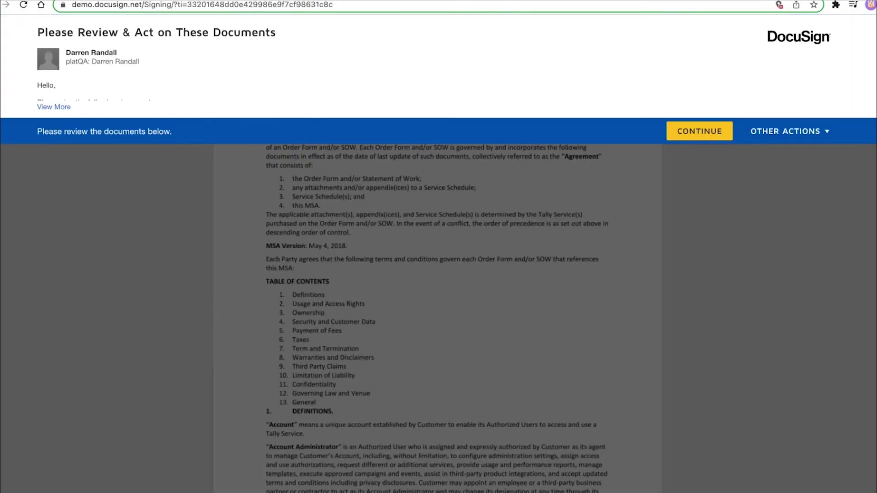
click(686, 131)
- Sign the Tally, Inc. signature field on page 11 with an adopted signature
click(183, 96)
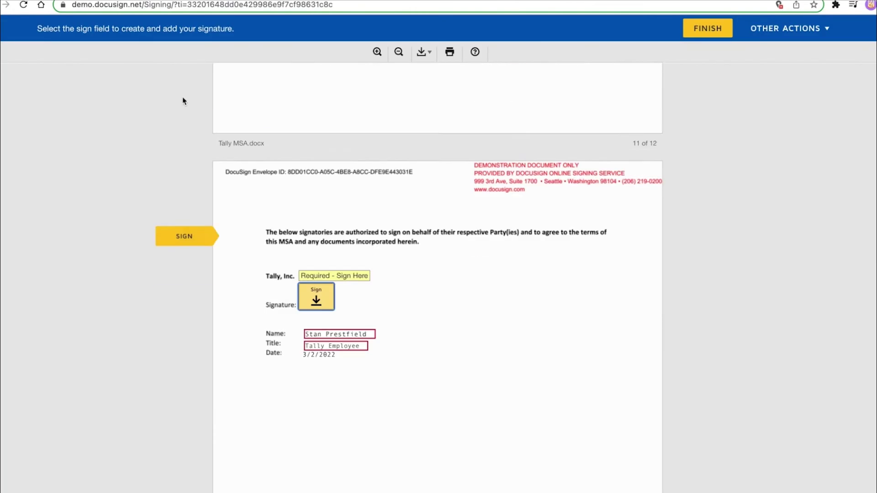
click(316, 295)
click(244, 311)
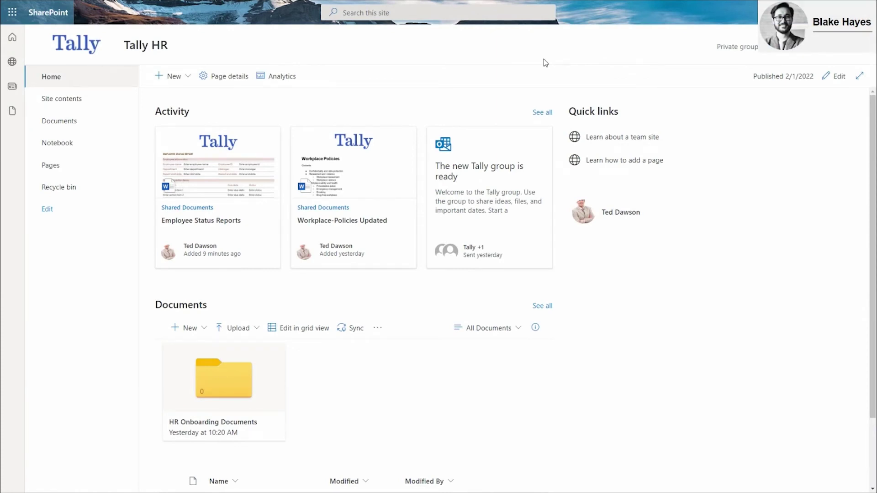
- In DocuSign for SharePoint Online settings, name signed files by recipient names and store completed documents in a dedicated folder
click(105, 100)
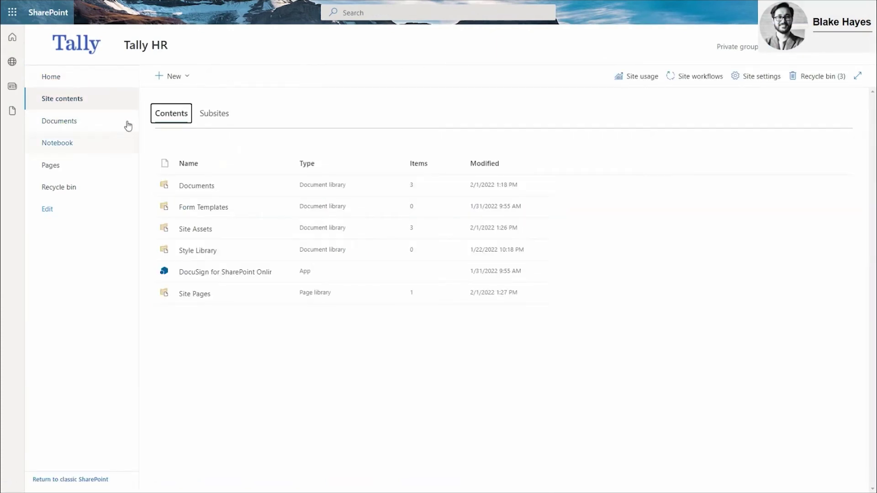
click(262, 277)
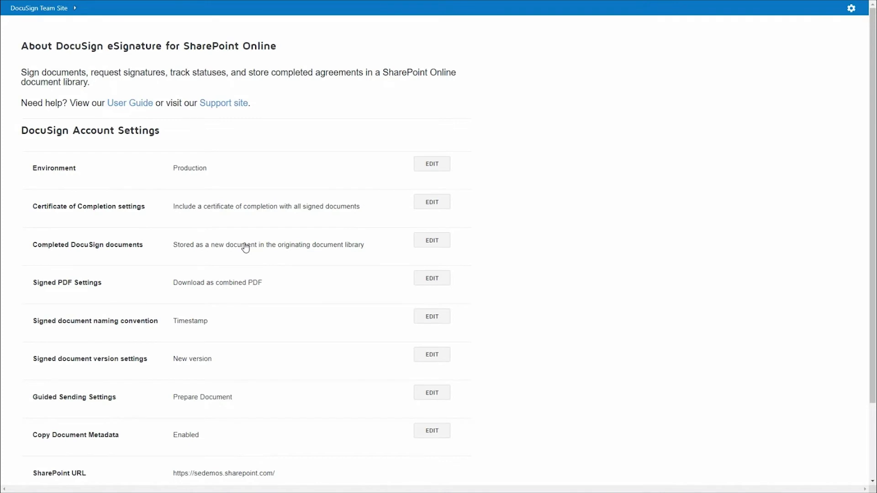
click(432, 317)
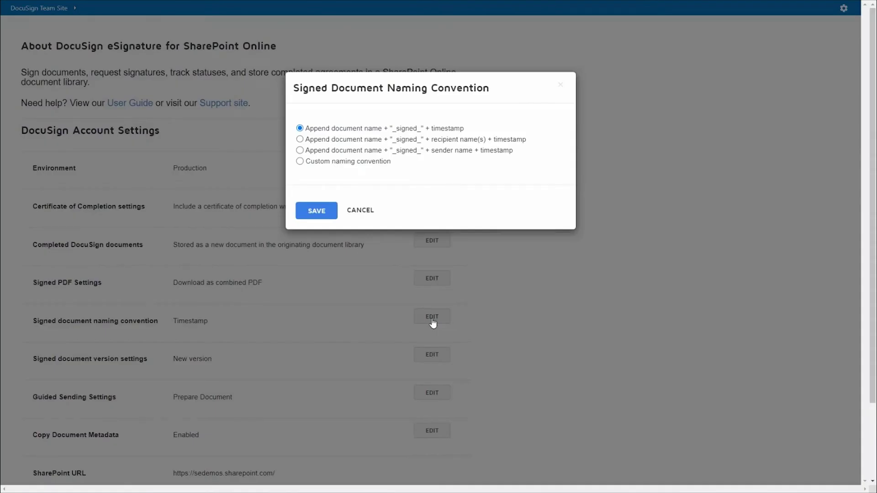
click(299, 140)
click(332, 216)
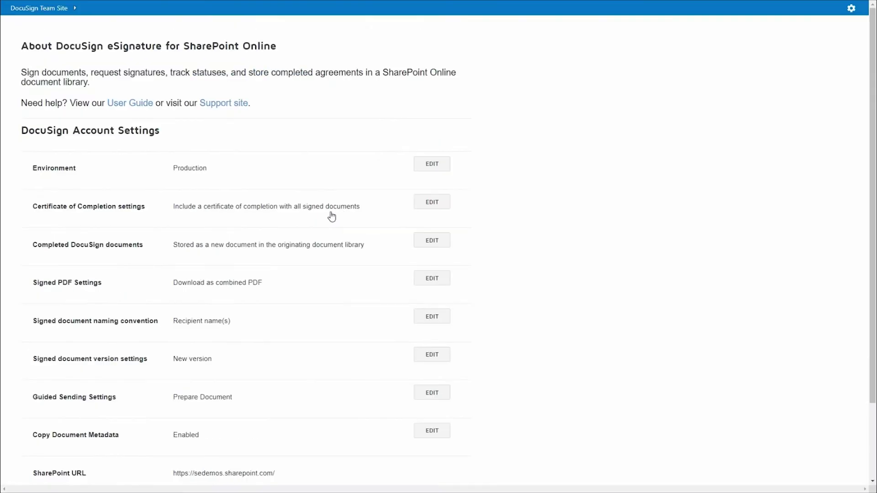
click(418, 246)
click(294, 113)
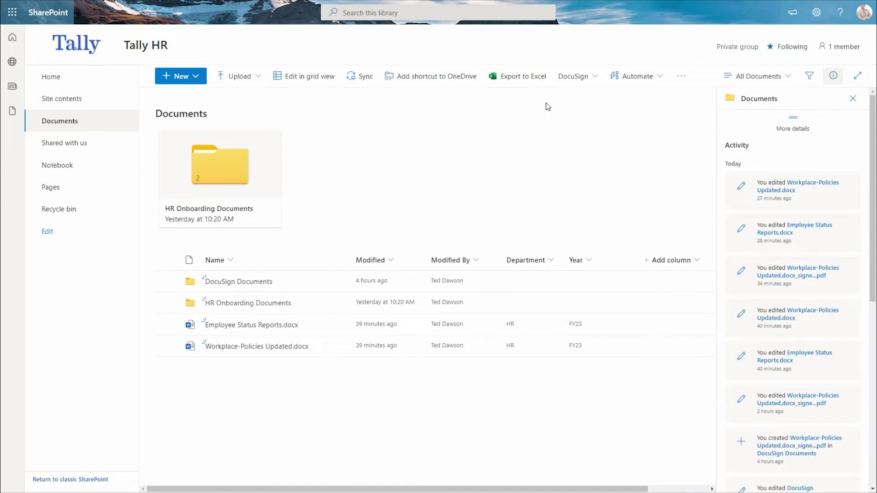
- Open the HR Onboarding Documents folder and bring up the actions for Workplace-Policies Updated.docx
click(221, 211)
click(221, 209)
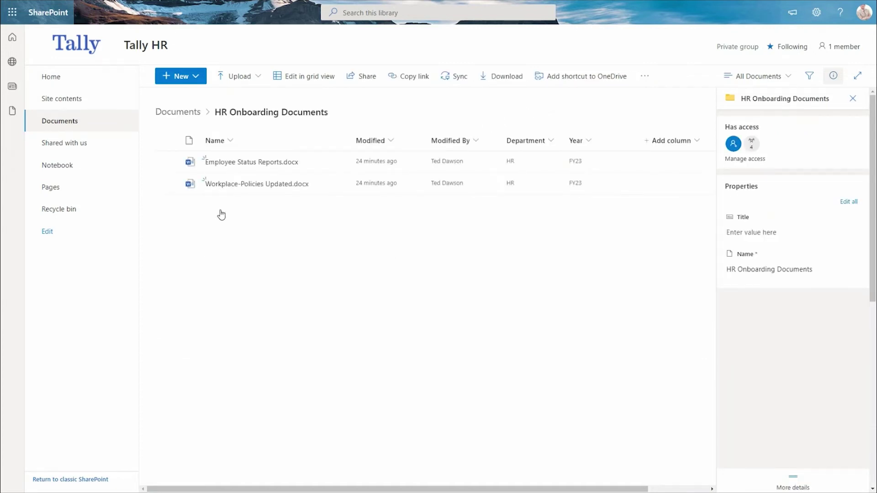
click(339, 185)
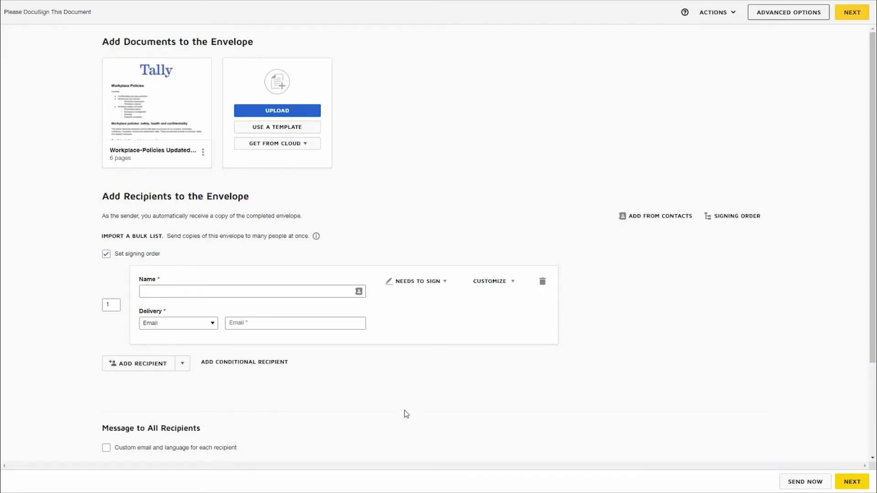
- Add the recipient's full name and e-mail address to the envelope and continue
click(288, 294)
text(Maggie Manager)
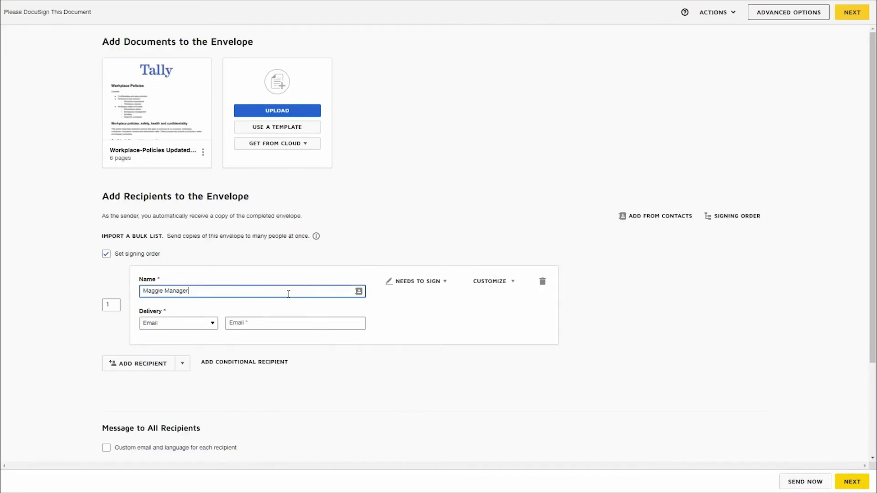
click(336, 322)
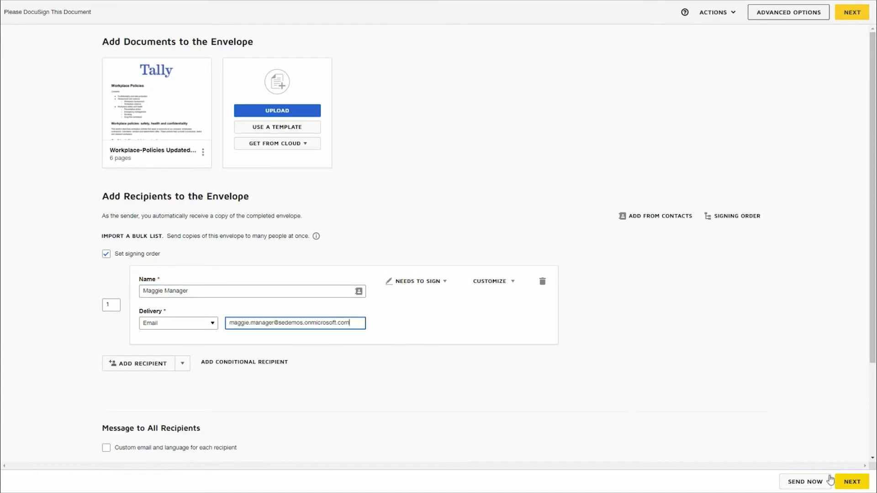
click(848, 482)
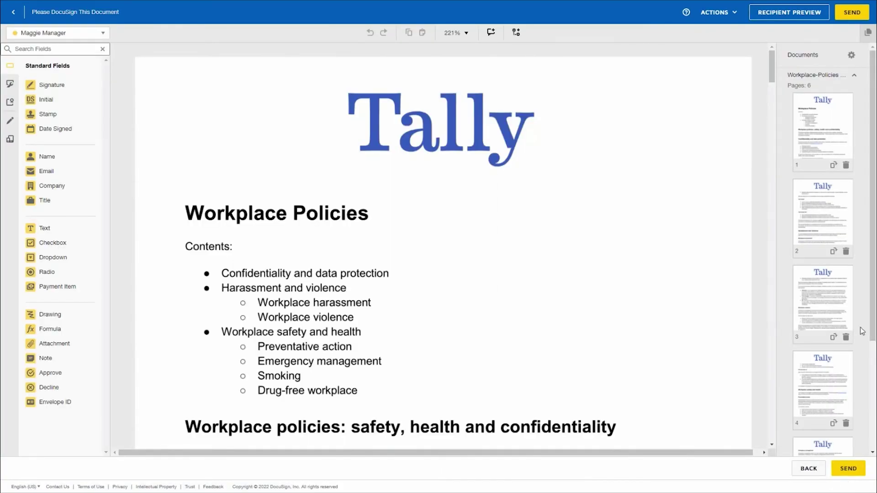
- Place a signature field on page 6's Employee Signature line and send the envelope
scroll(872, 283, down, 2)
scroll(842, 383, down, 2)
click(822, 404)
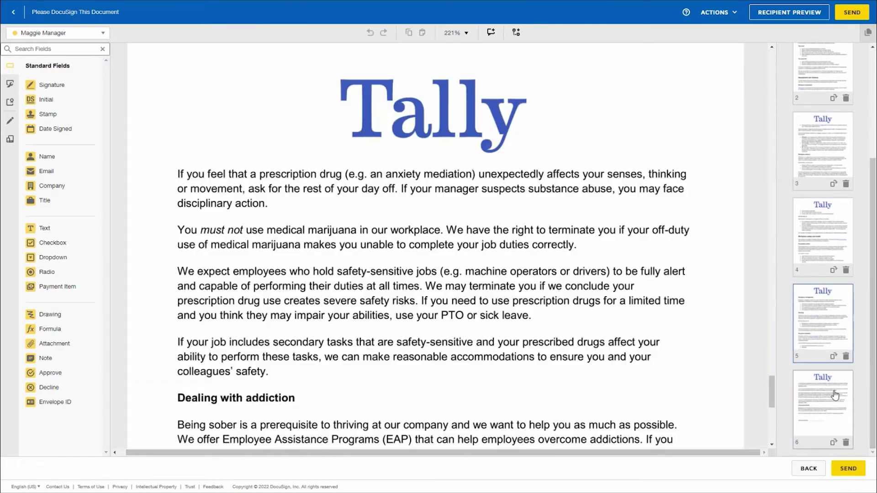
scroll(771, 413, down, 5)
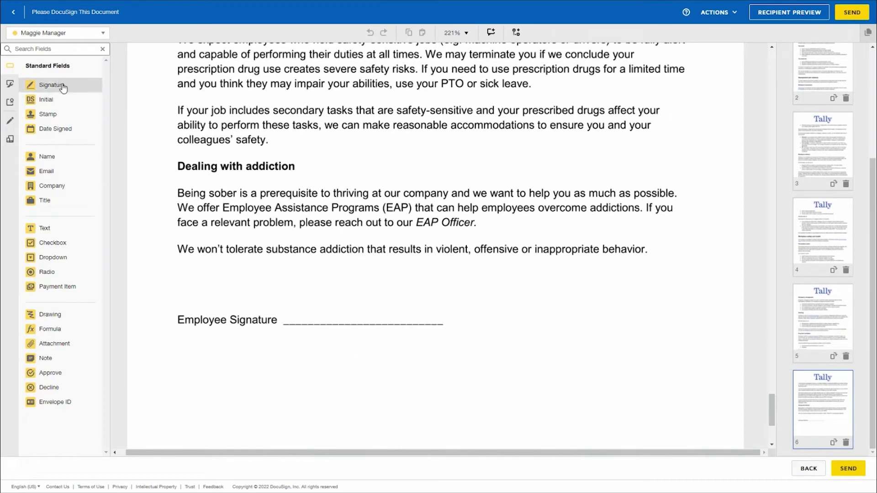
mouse_move(61, 85)
mouse_down()
mouse_move(310, 258)
mouse_move(332, 296)
mouse_up()
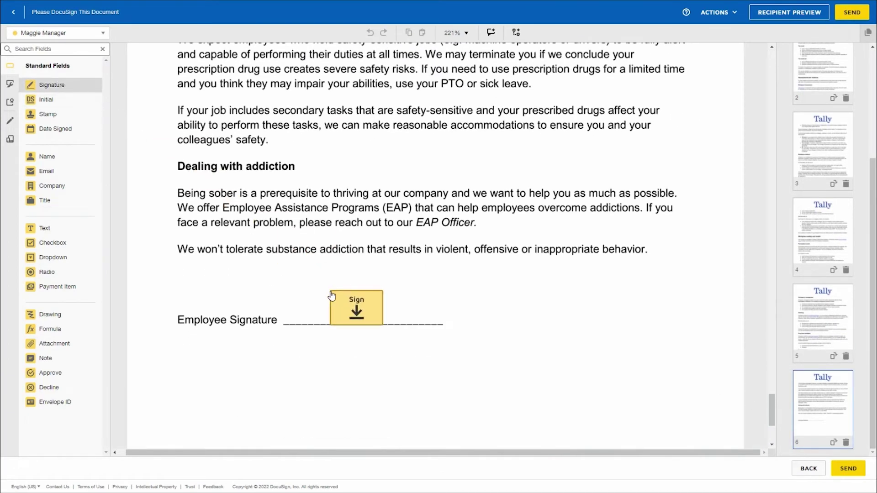
click(841, 470)
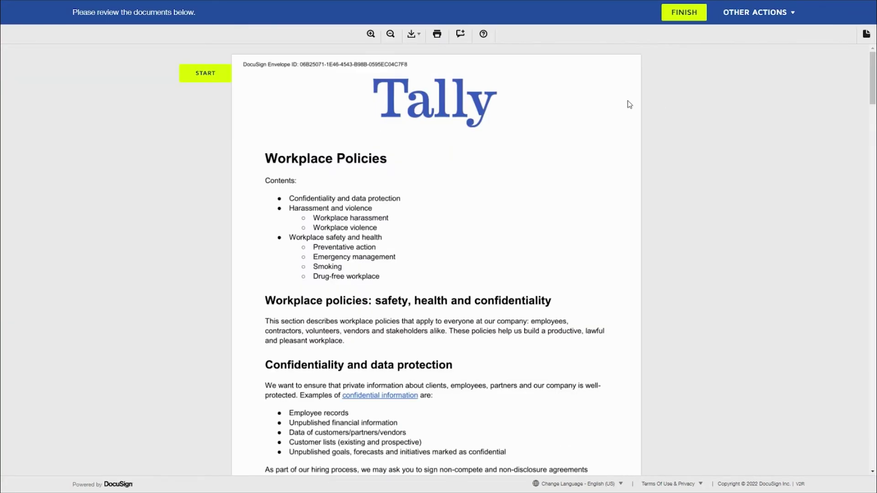
- Sign the Employee Signature line of Workplace-Policies Updated and finish
click(208, 80)
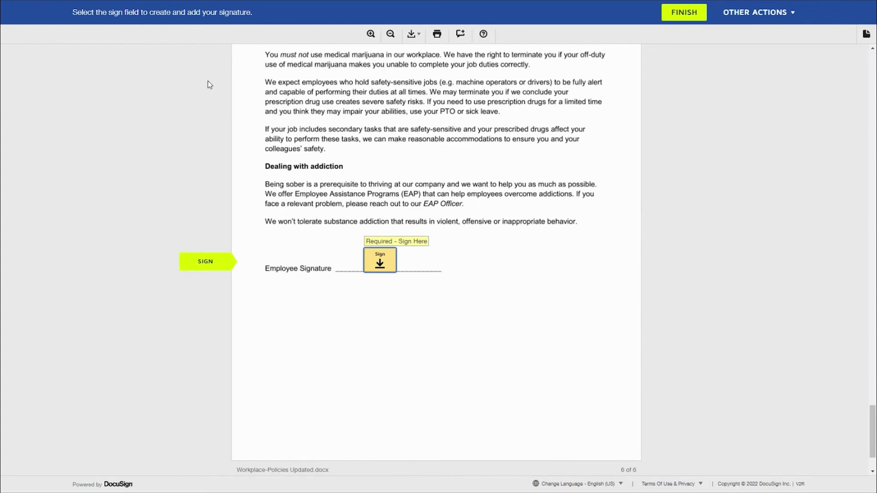
click(382, 268)
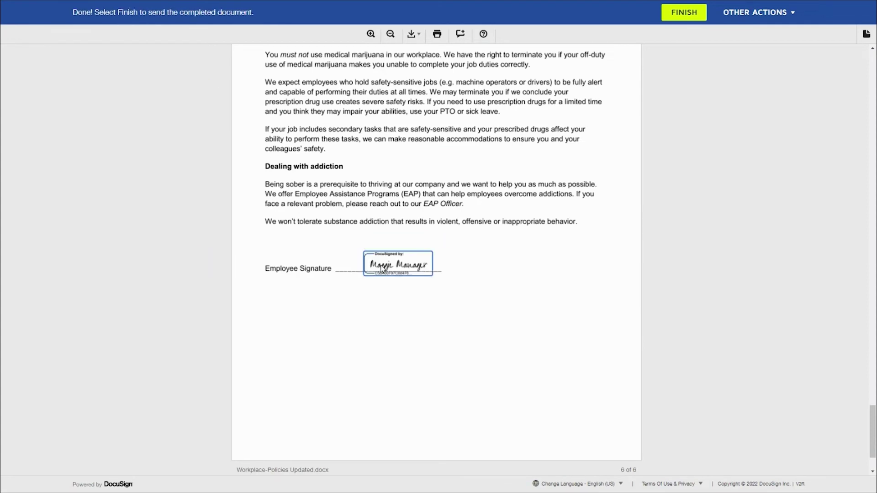
click(680, 18)
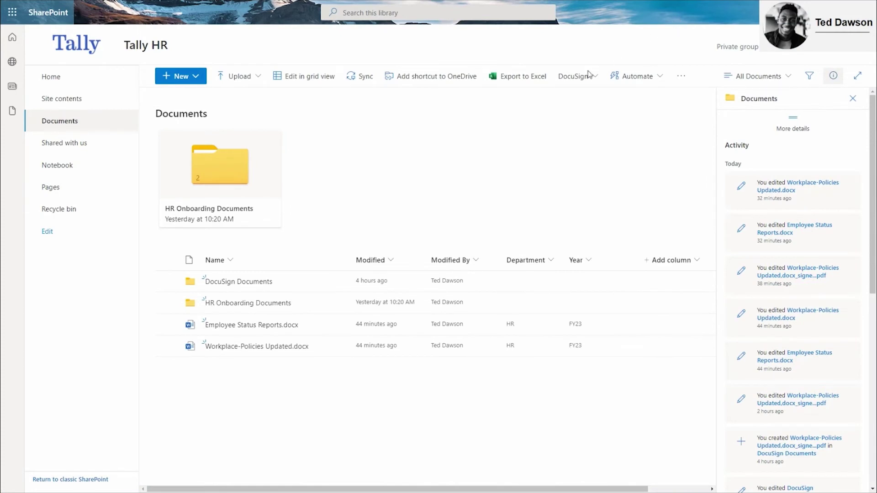
click(575, 81)
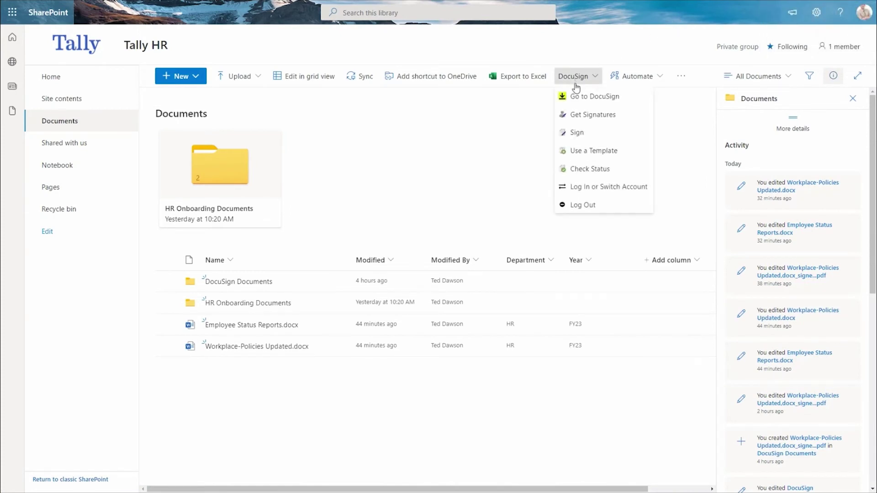
click(582, 170)
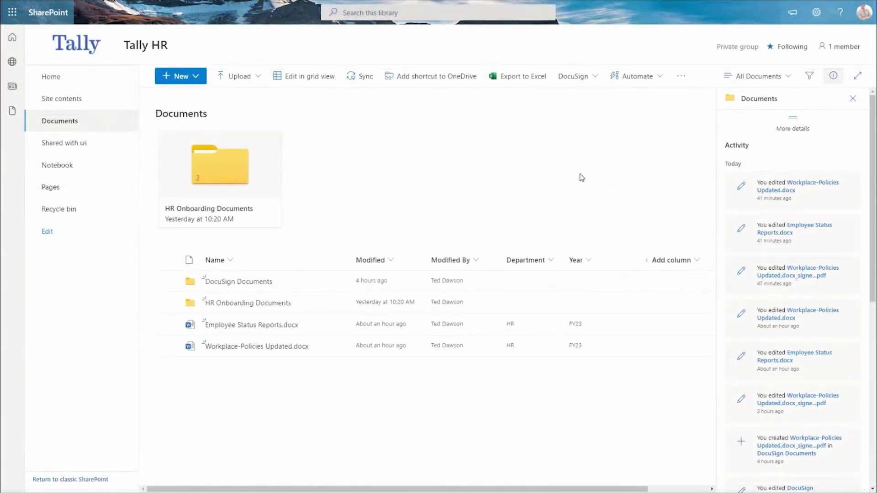
- Open the DocuSign Documents folder and show the details of the signed Workplace-Policies PDF
click(263, 284)
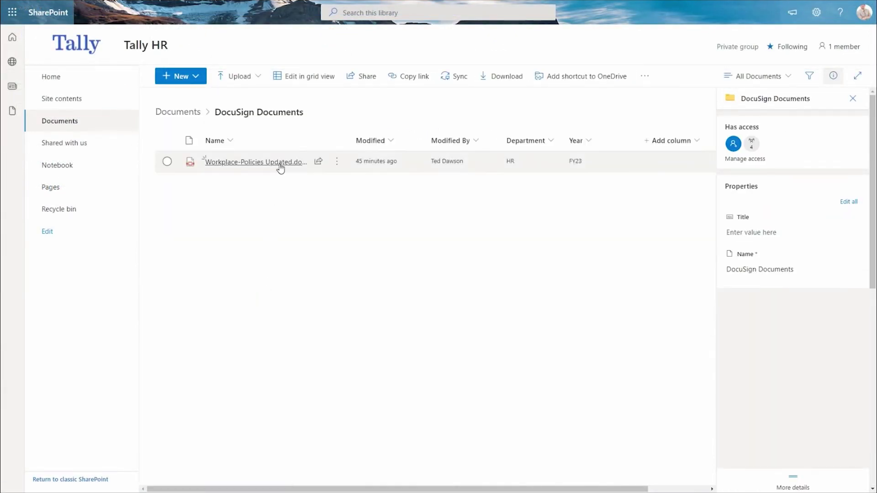
mouse_move(280, 168)
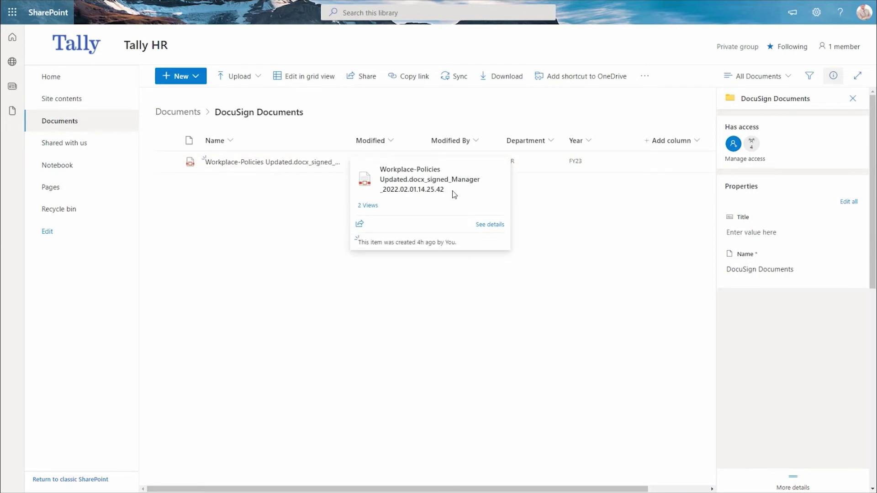
click(539, 165)
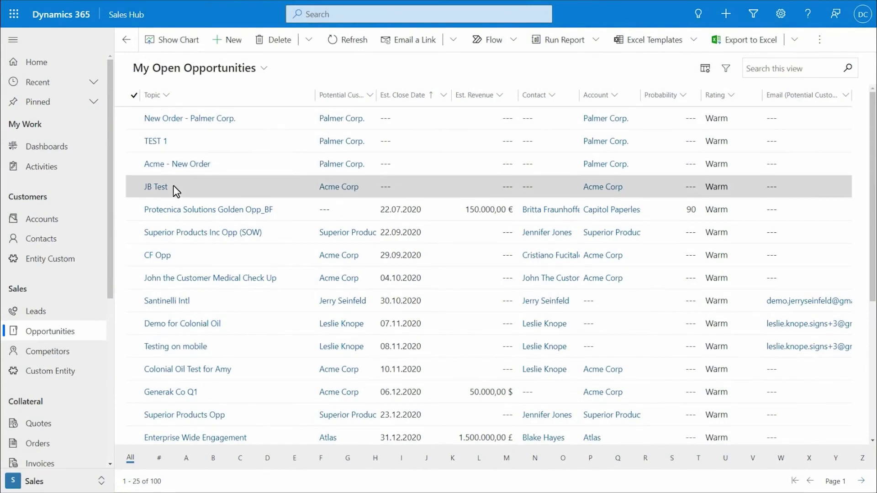
- Go to Accounts, open the Acme Corp record and show its additional commands
click(84, 226)
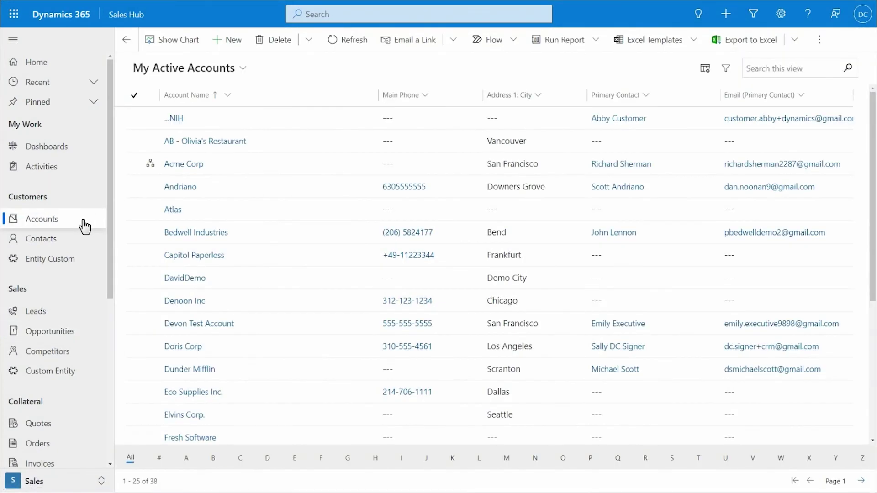
click(185, 165)
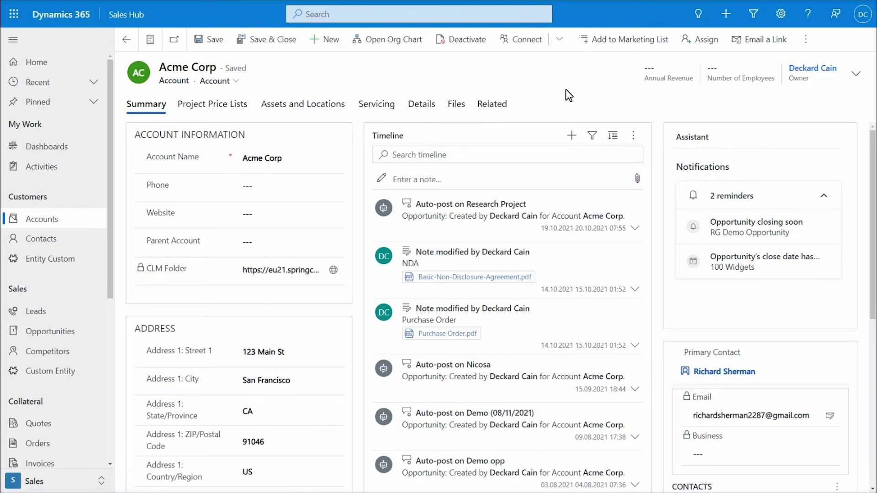
click(811, 46)
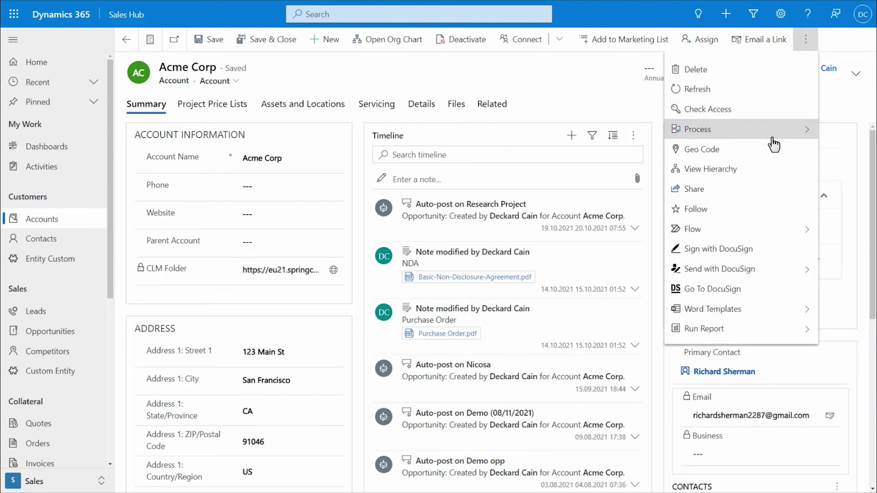
- Build an Acme Corp Get Signatures envelope with the NDA, Purchase Order.pdf and a second contact
click(744, 271)
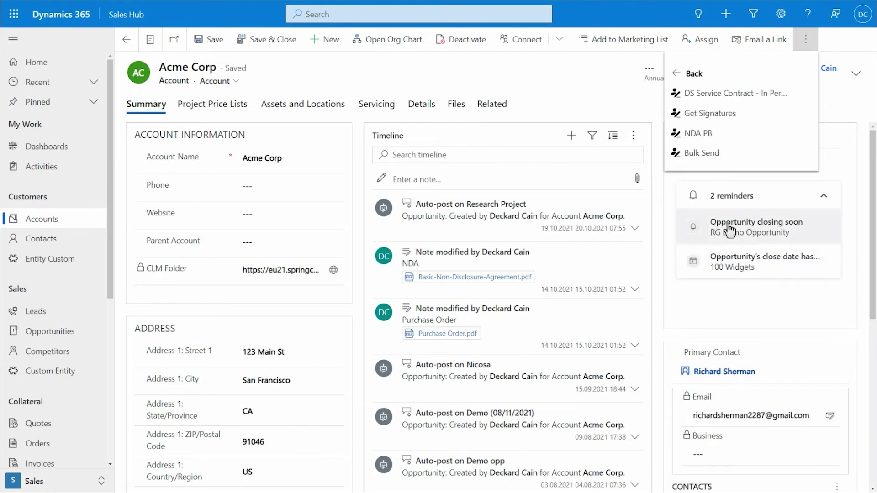
click(700, 115)
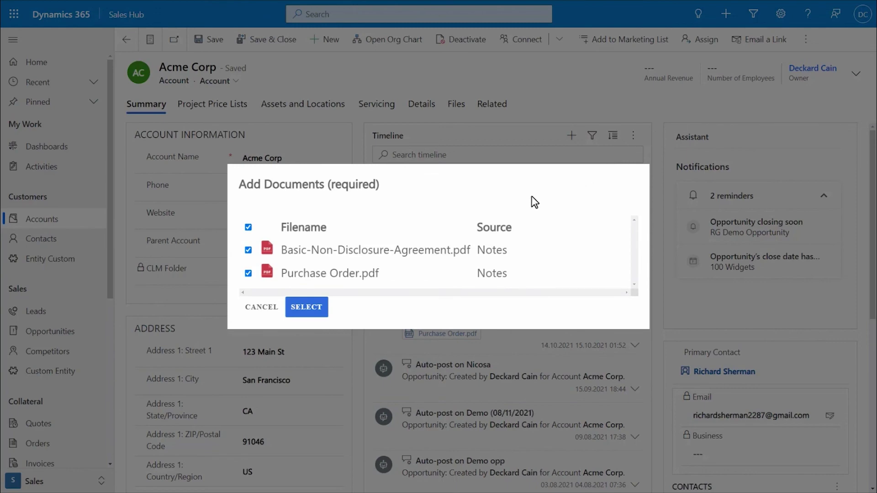
click(307, 308)
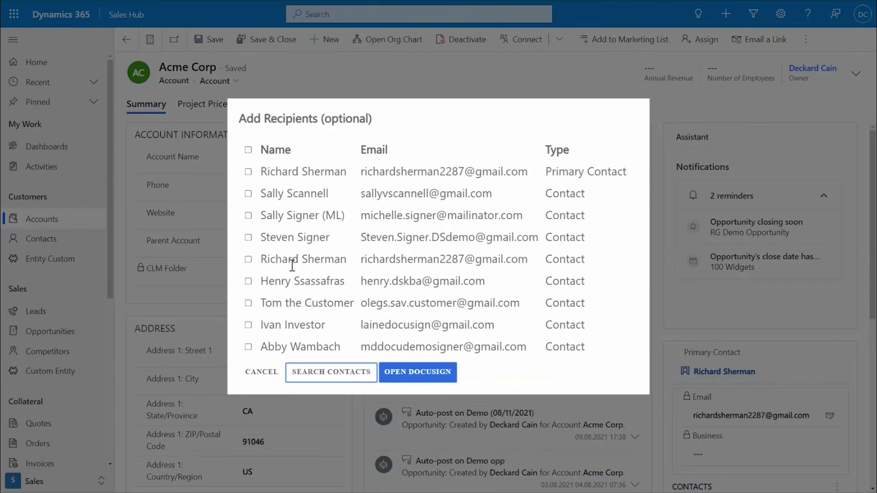
click(248, 237)
click(416, 371)
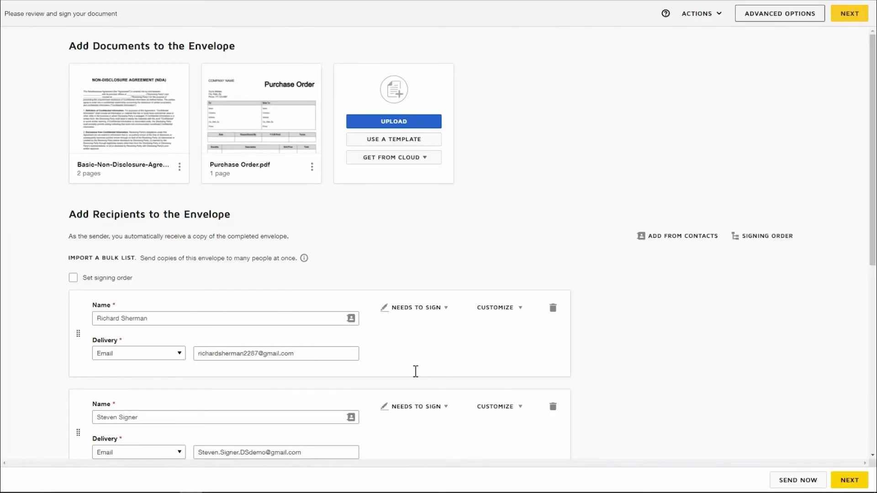
- Scroll through the envelope to review its two documents, two signers, and default subject and message
drag(872, 249, 873, 439)
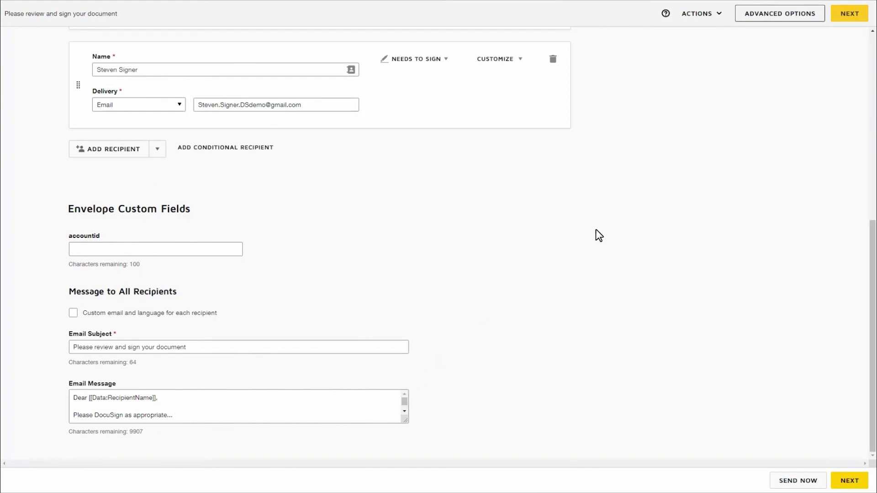
- Put signature, full name and date-signed fields on the NDA's Disclosing Party lines, then send the envelope
click(859, 20)
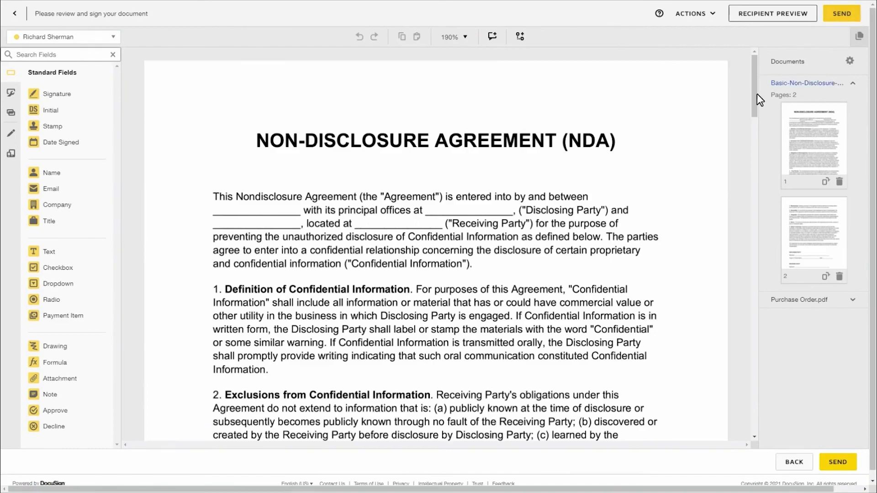
mouse_move(756, 95)
mouse_down()
mouse_move(745, 264)
mouse_move(727, 264)
mouse_up()
drag(109, 117, 361, 203)
drag(71, 176, 368, 254)
drag(62, 147, 523, 250)
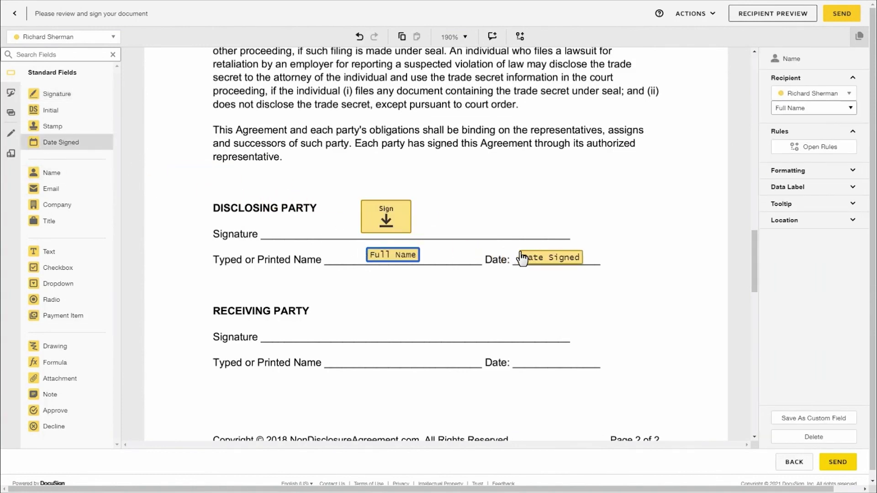
click(838, 15)
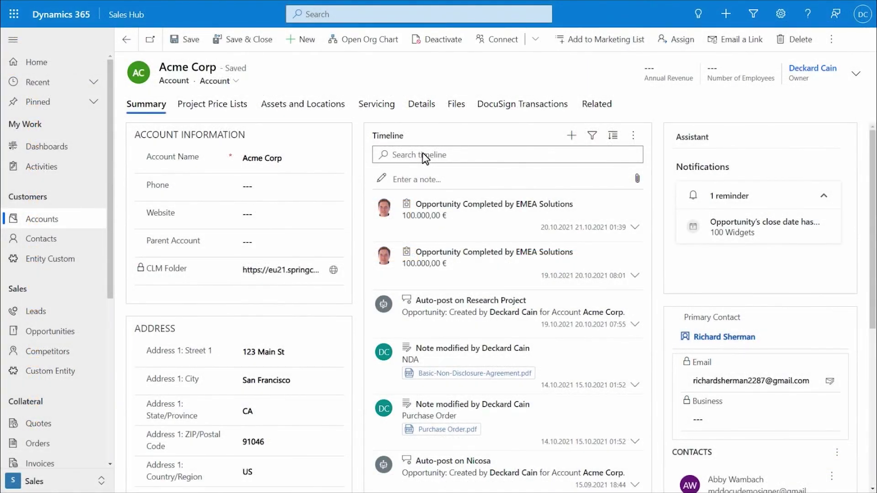
- Show Acme Corp's DocuSign Transactions sorted by Created On newest first, with the 25.10.2021 envelope Sent
click(595, 109)
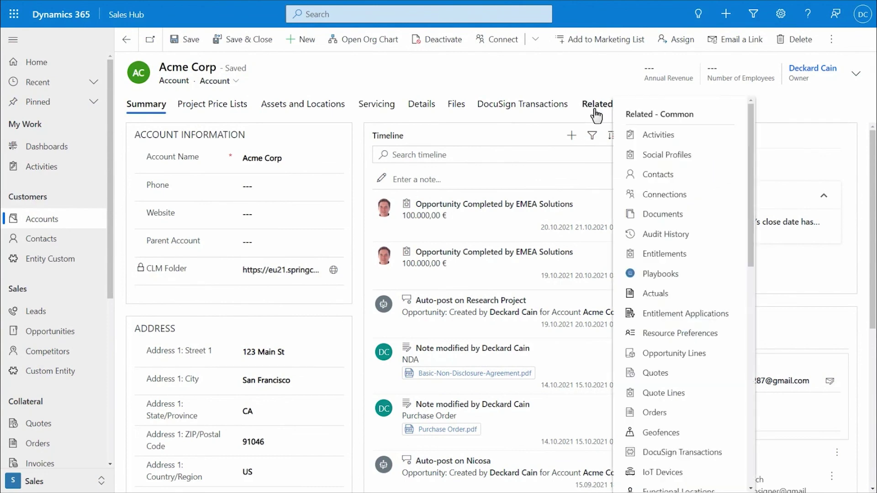
drag(749, 226, 758, 272)
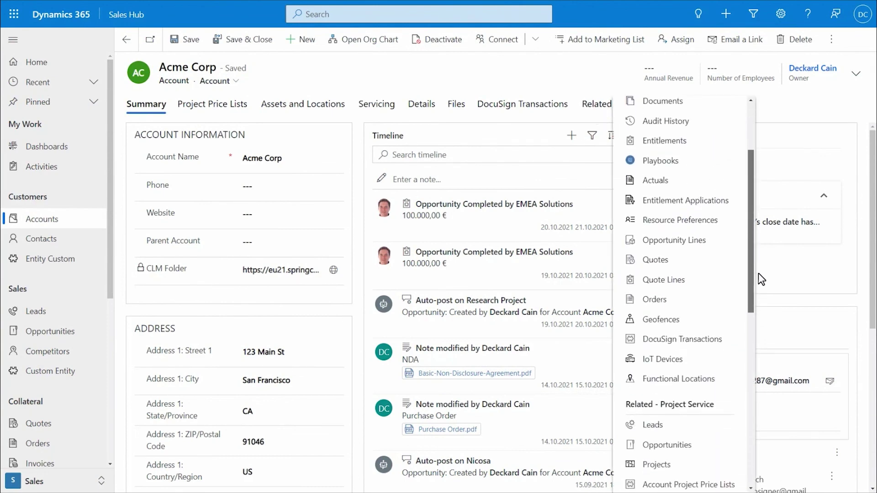
click(709, 339)
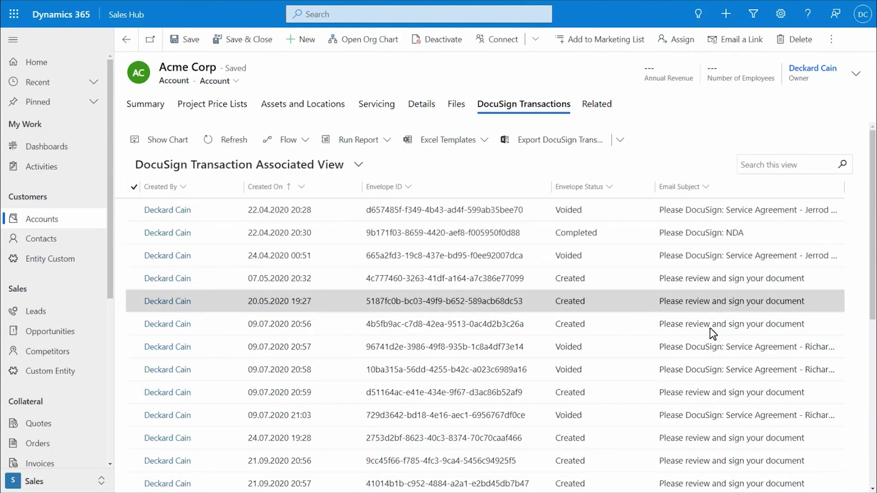
click(302, 186)
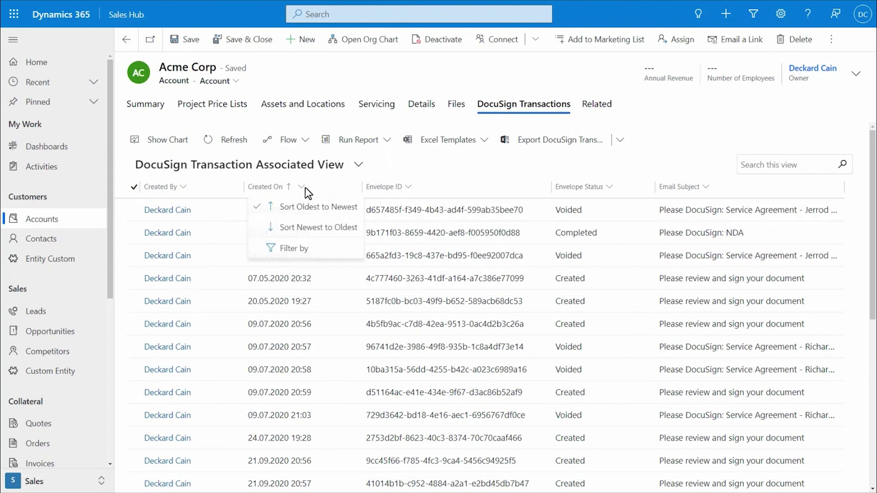
click(307, 228)
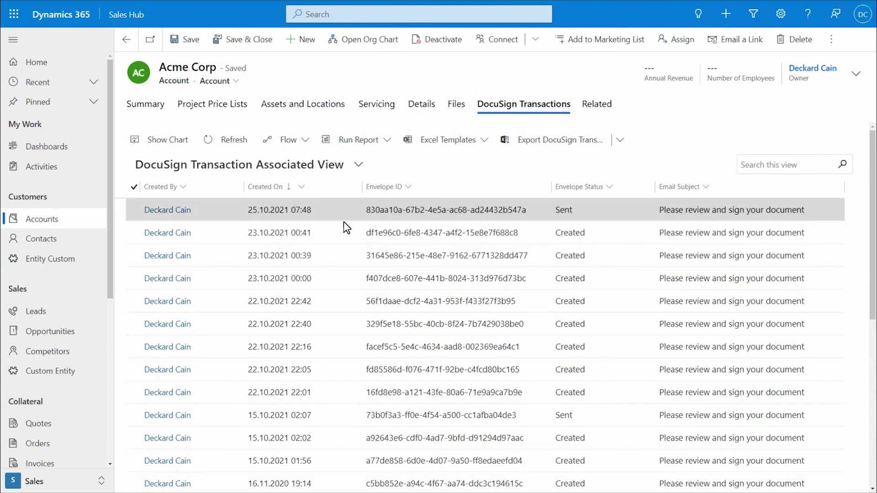